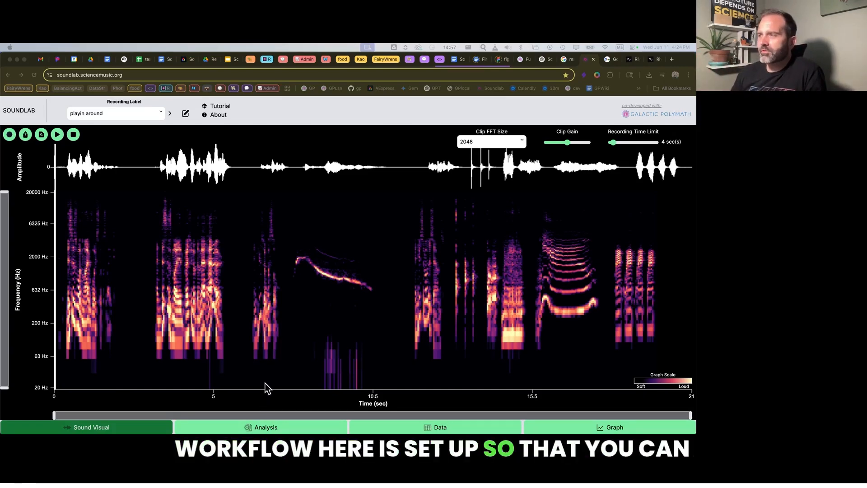
Review the detected sound events of the playin around recording and the event summary for all recordings.
{"action": "left_click", "coordinate": [299, 428]}
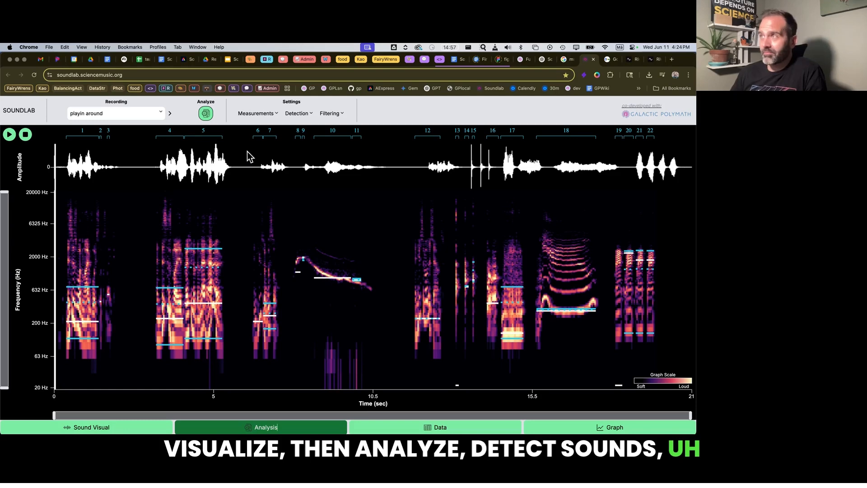
{"action": "left_click", "coordinate": [462, 429]}
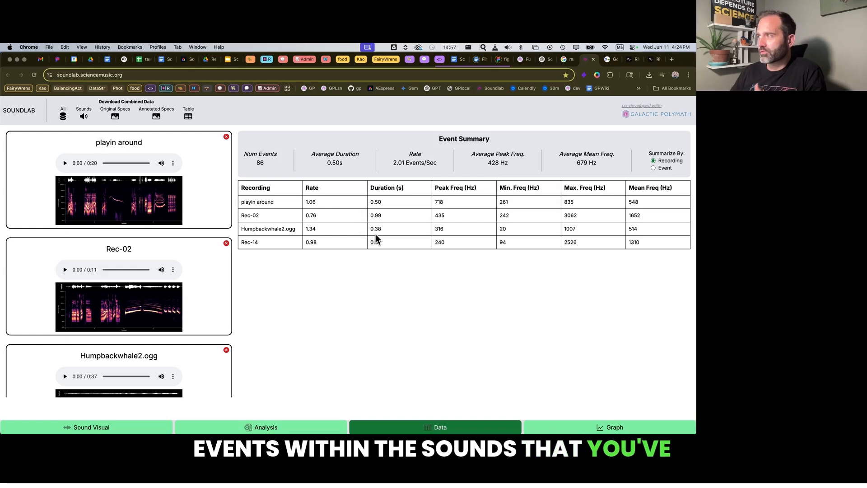
Open the graph and plot Peak Freq on the X axis against Min Freq on the Y axis.
{"action": "left_click", "coordinate": [606, 428]}
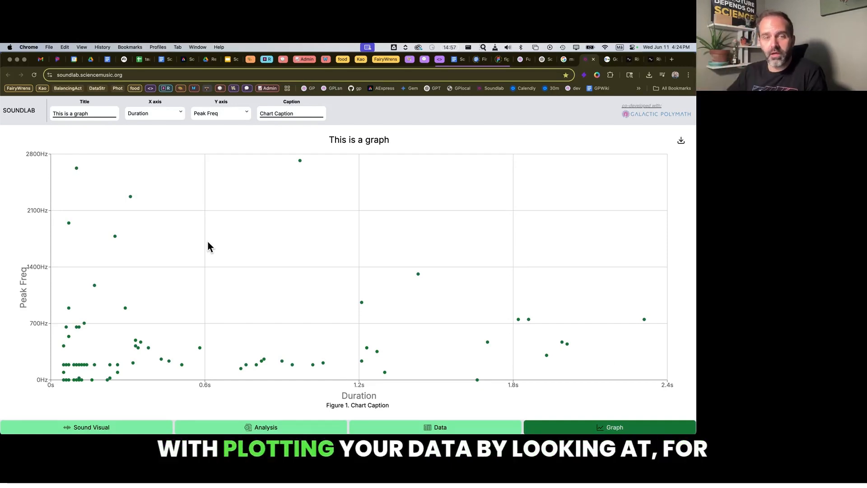
{"action": "left_click", "coordinate": [159, 117]}
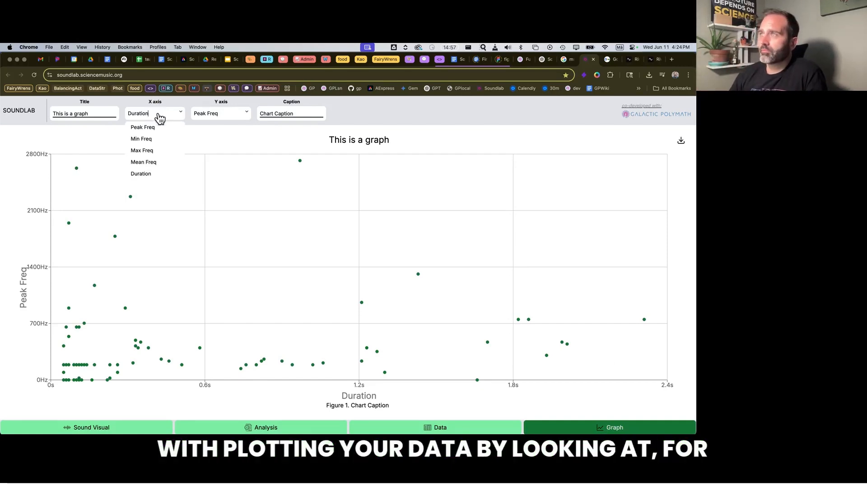
{"action": "left_click", "coordinate": [153, 129]}
{"action": "left_click", "coordinate": [244, 116]}
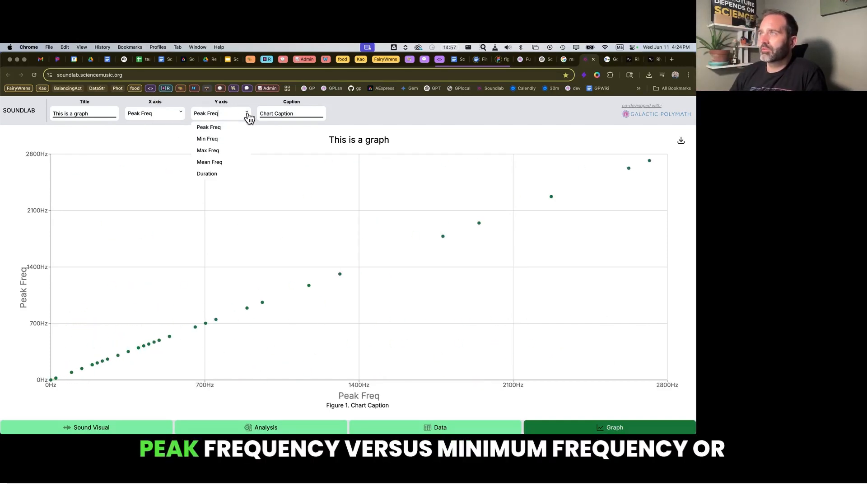
{"action": "left_click", "coordinate": [219, 141]}
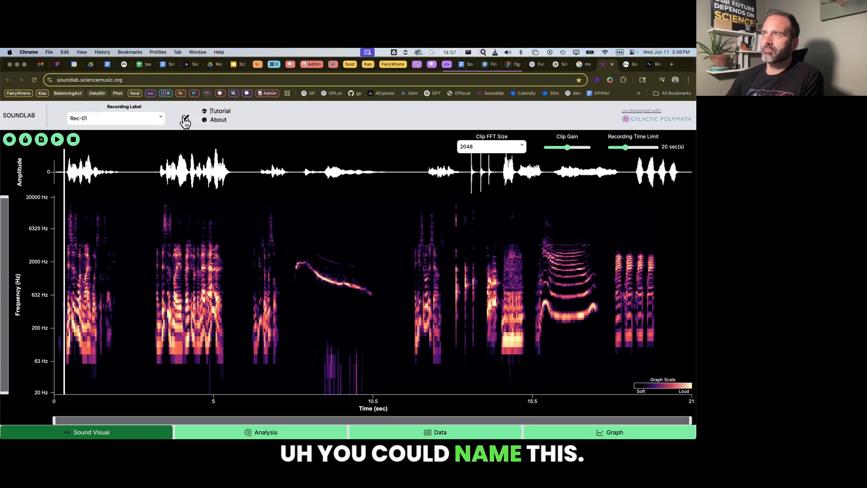
Rename the recording Rec-01 as "playin around".
{"action": "left_click", "coordinate": [139, 119]}
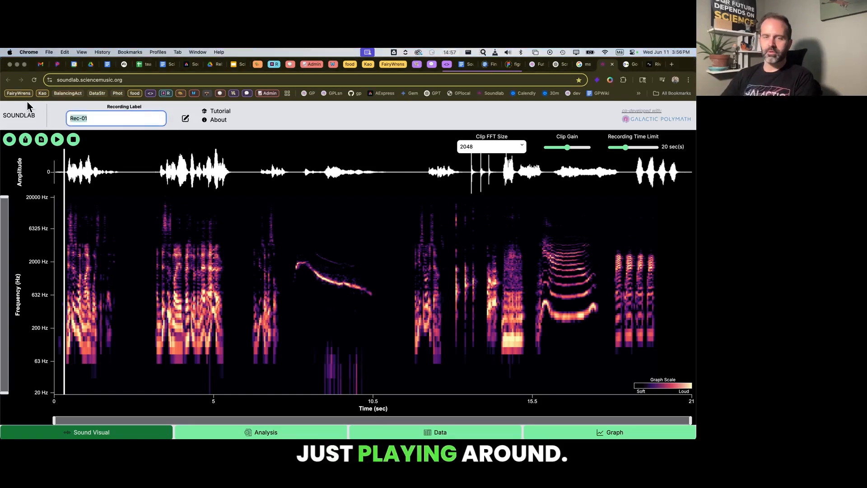
{"action": "type", "text": "playin around"}
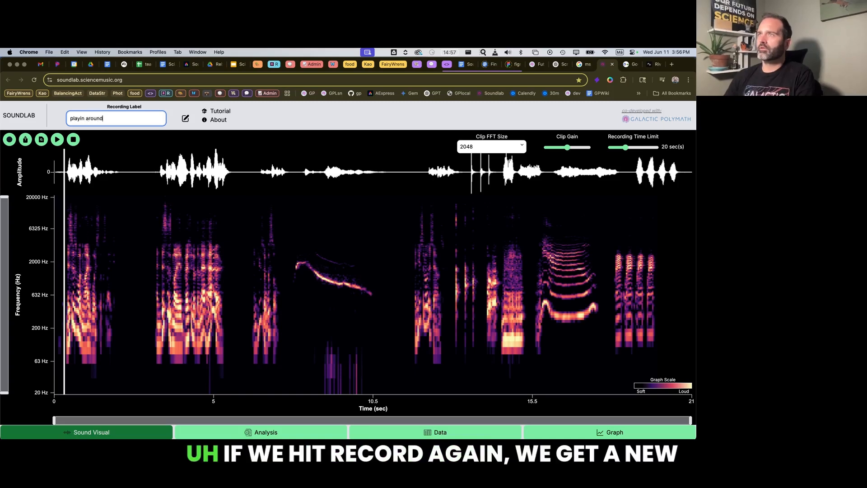
{"action": "left_click_drag", "start_coordinate": [61, 154], "coordinate": [251, 183]}
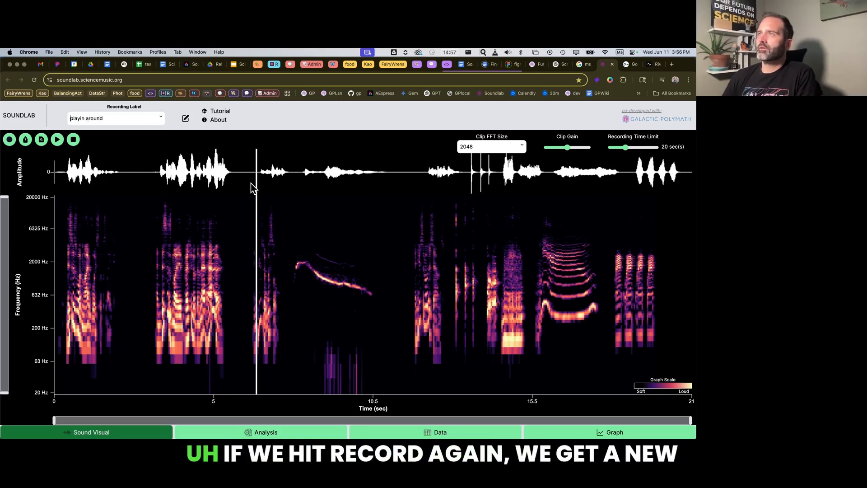
Record a second voice clip of about 12 seconds.
{"action": "left_click", "coordinate": [10, 141]}
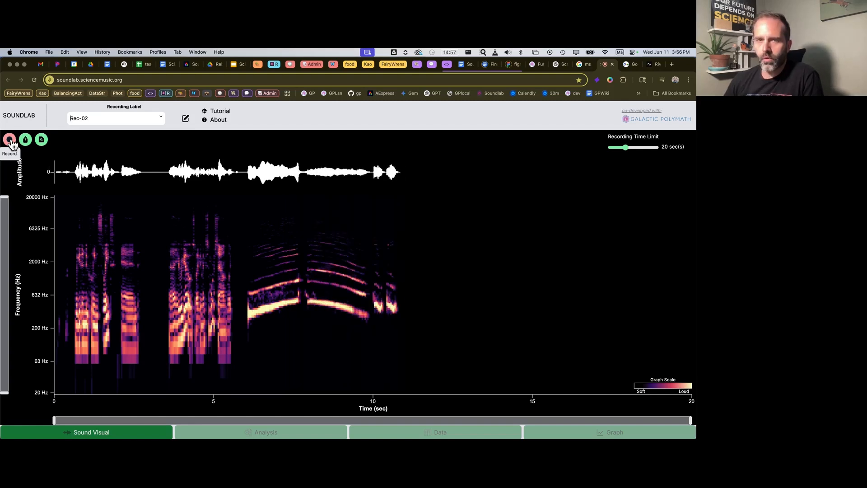
{"action": "left_click", "coordinate": [10, 141]}
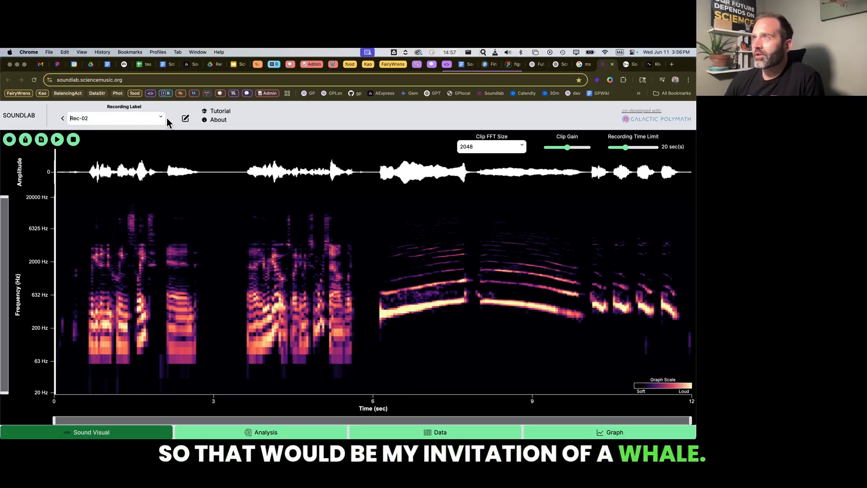
Upload Humpbackwhale2.ogg from the Downloads folder and play it back.
{"action": "left_click", "coordinate": [25, 139]}
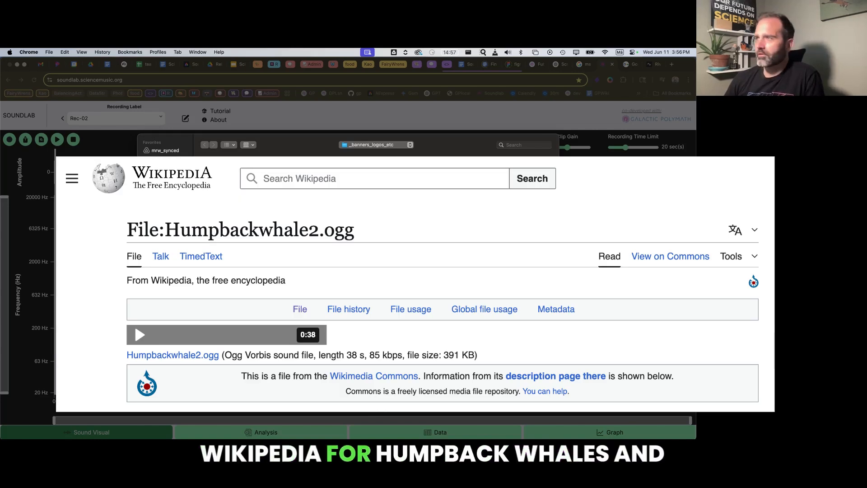
{"action": "left_click", "coordinate": [164, 232]}
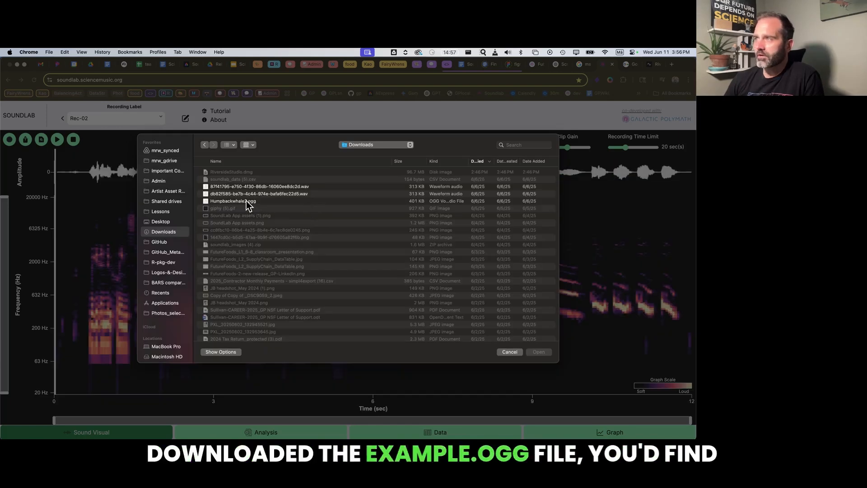
{"action": "left_click", "coordinate": [249, 201]}
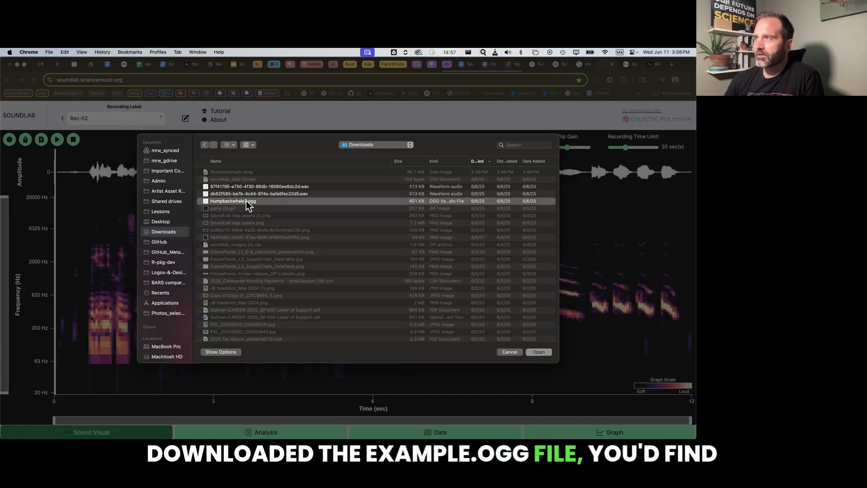
{"action": "left_click", "coordinate": [544, 353]}
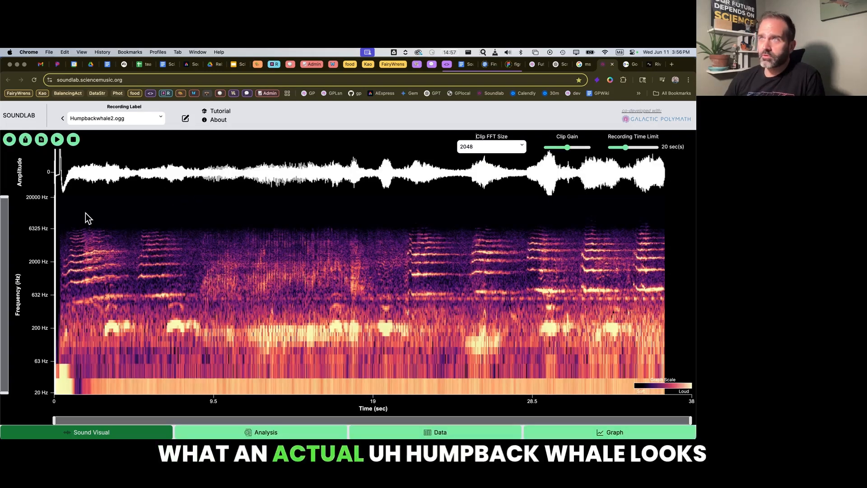
{"action": "left_click", "coordinate": [57, 140]}
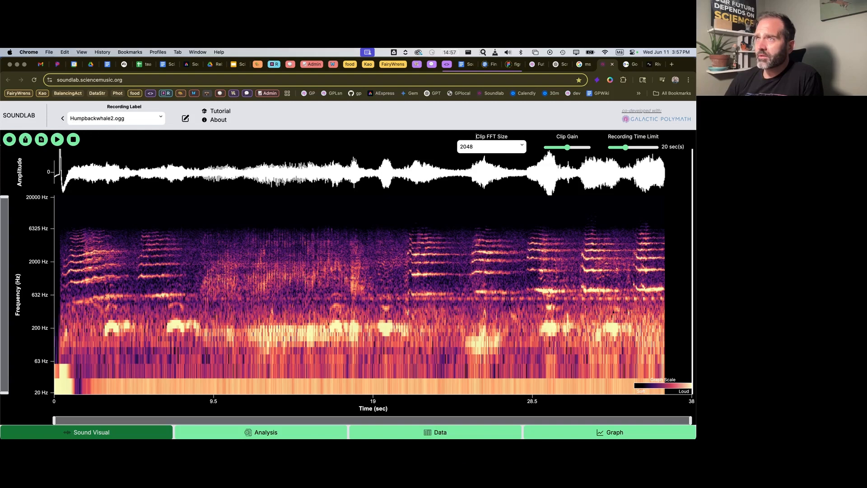
Import the example bird sounds that compare male and female barn swallow songs.
{"action": "left_click", "coordinate": [41, 139]}
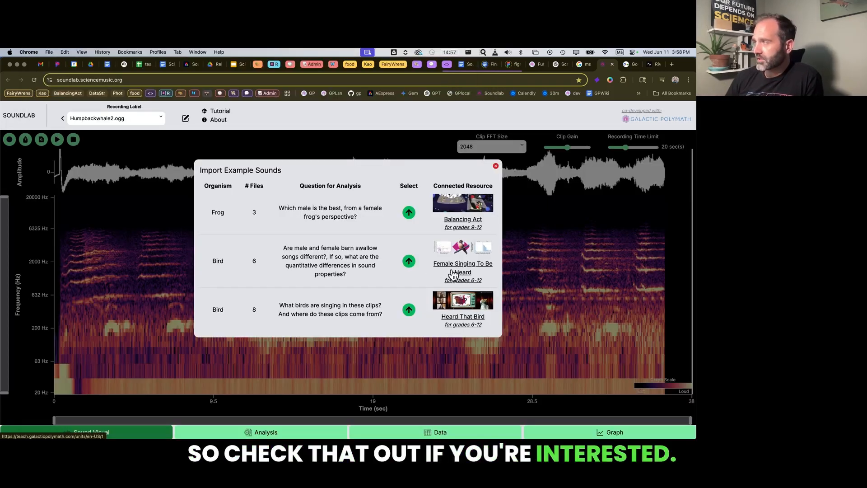
{"action": "left_click", "coordinate": [409, 261]}
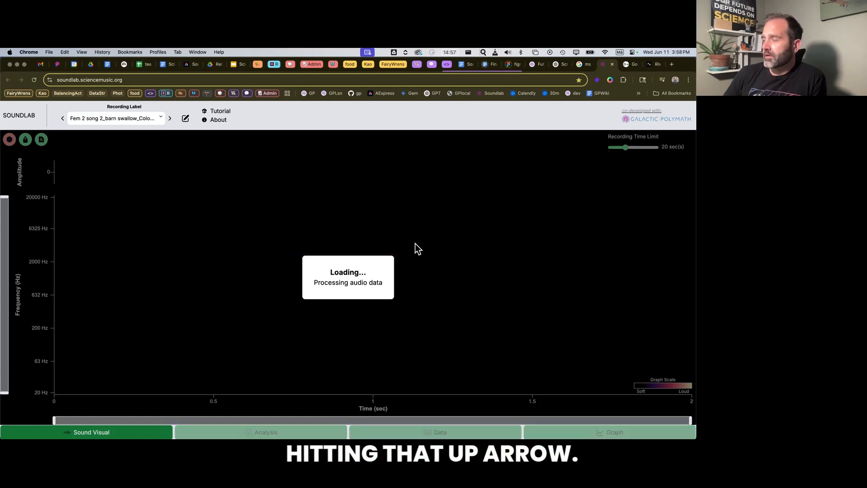
{"action": "key", "text": "Up"}
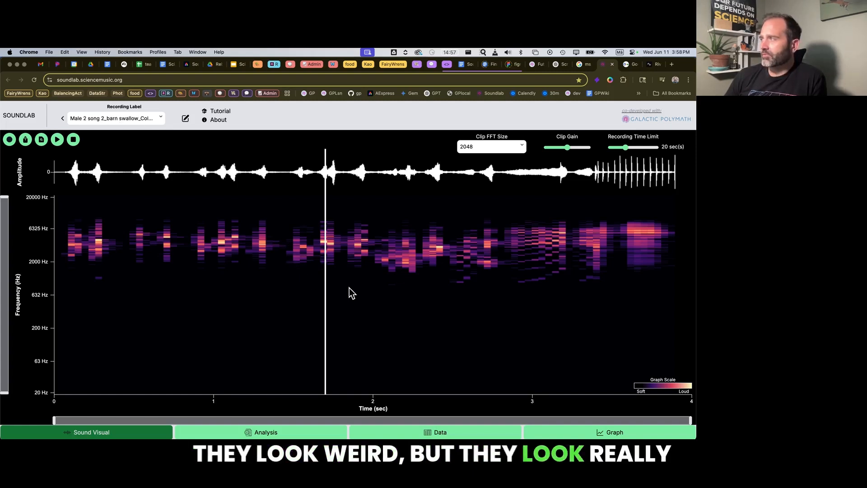
Record another voice clip of about 5 seconds and return to the Male 2 song 2 barn swallow recording.
{"action": "left_click", "coordinate": [9, 140]}
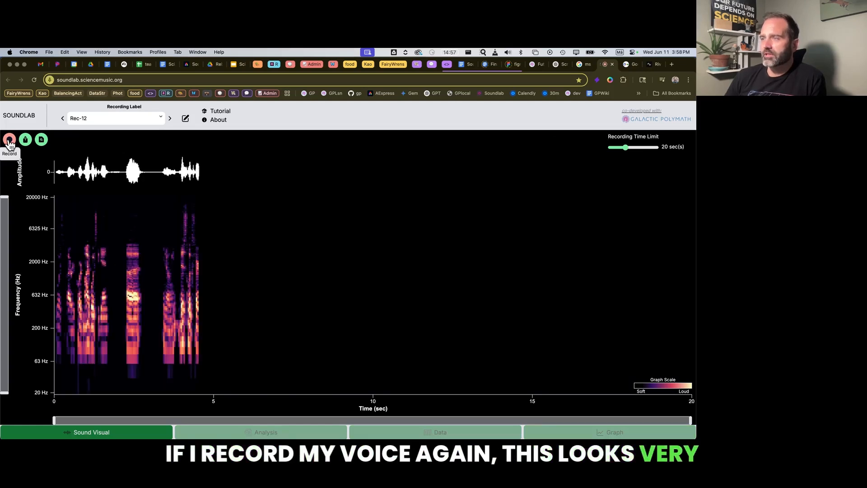
{"action": "left_click", "coordinate": [9, 140]}
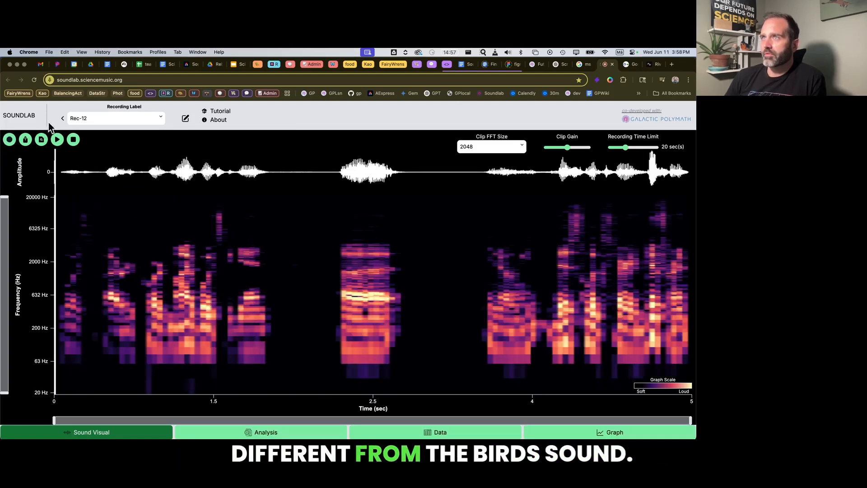
{"action": "left_click", "coordinate": [63, 119]}
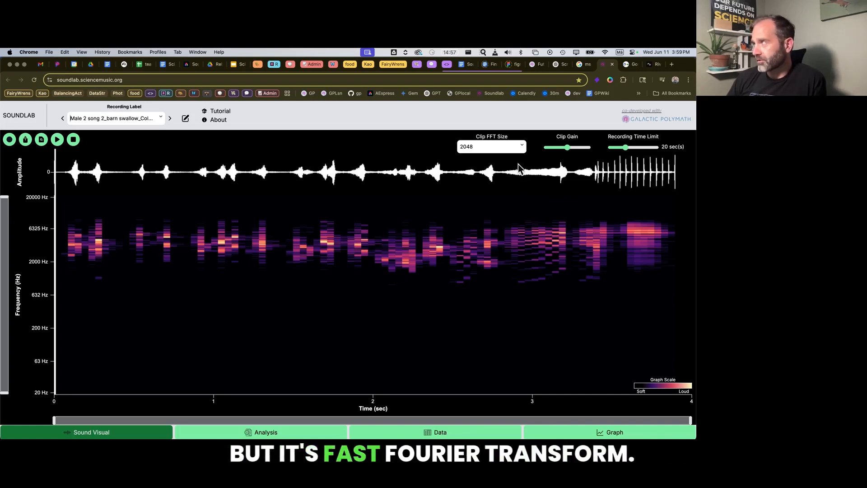
Compare the barn swallow spectrogram at clip FFT sizes of 512 and 256.
{"action": "left_click", "coordinate": [522, 148]}
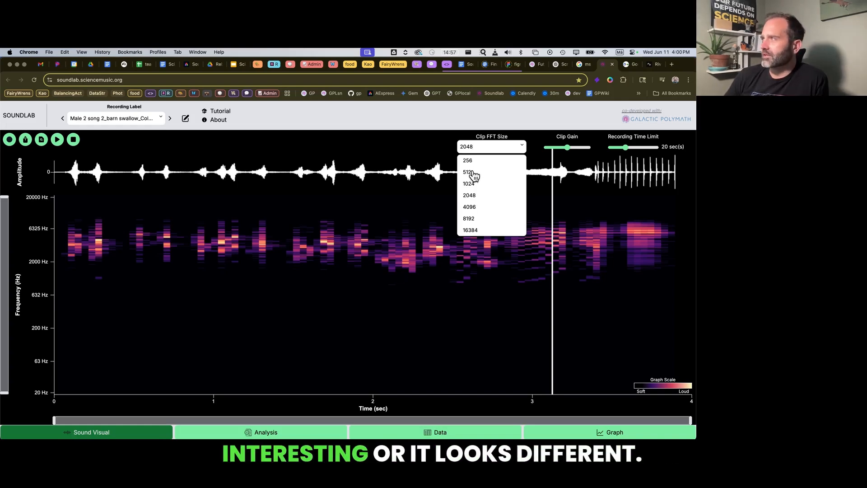
{"action": "left_click", "coordinate": [470, 173]}
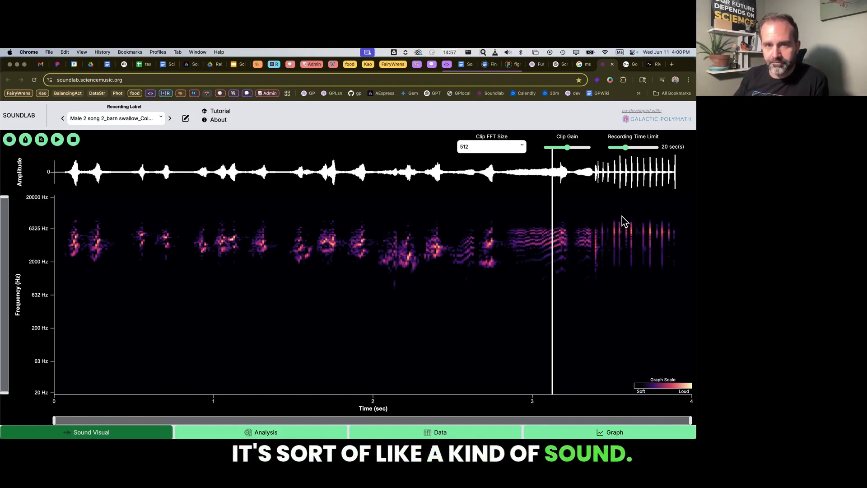
{"action": "left_click", "coordinate": [518, 148]}
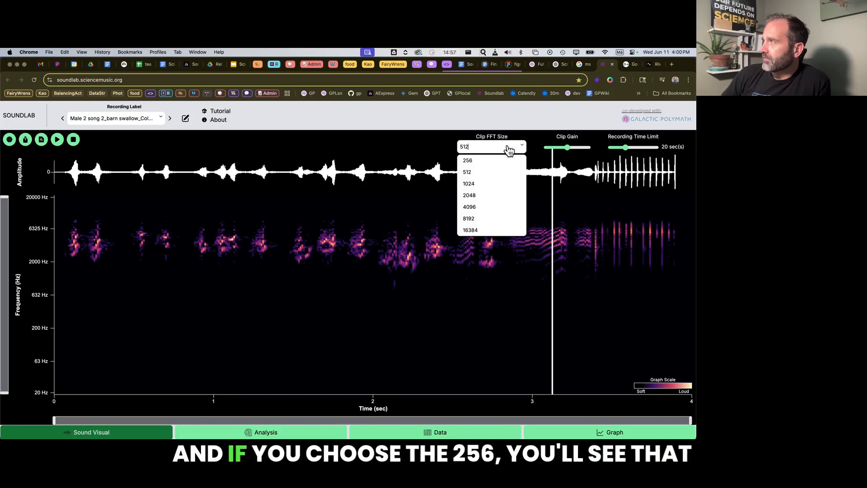
{"action": "left_click", "coordinate": [472, 160]}
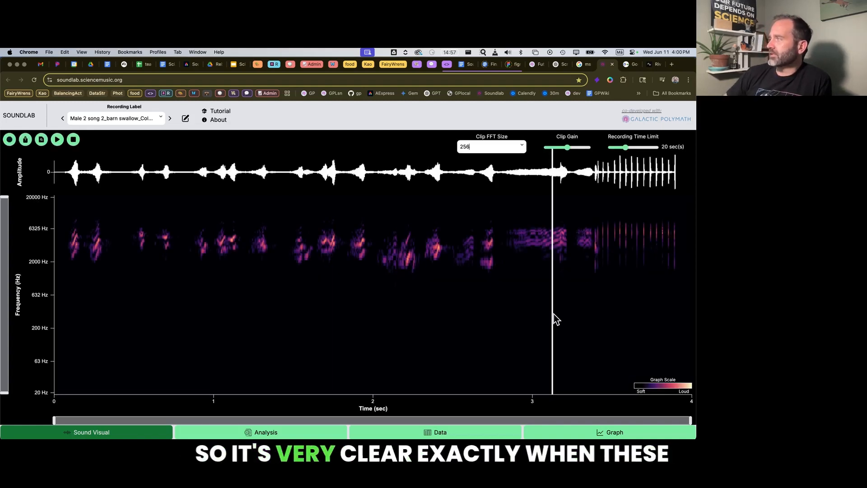
Play the barn swallow clip from near its beginning.
{"action": "left_click", "coordinate": [607, 232]}
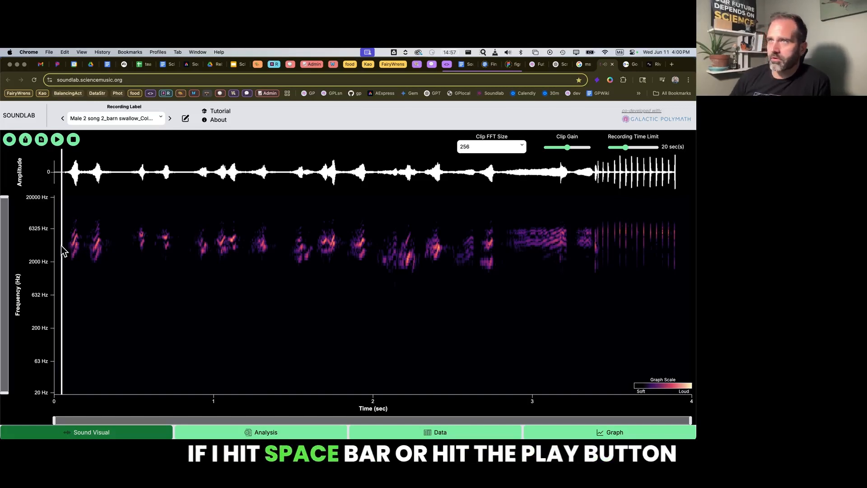
{"action": "left_click", "coordinate": [57, 141]}
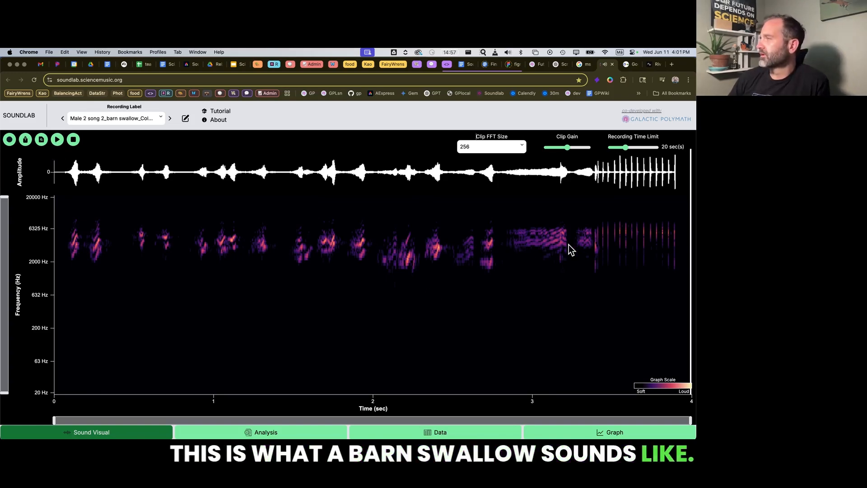
{"action": "left_click", "coordinate": [64, 249]}
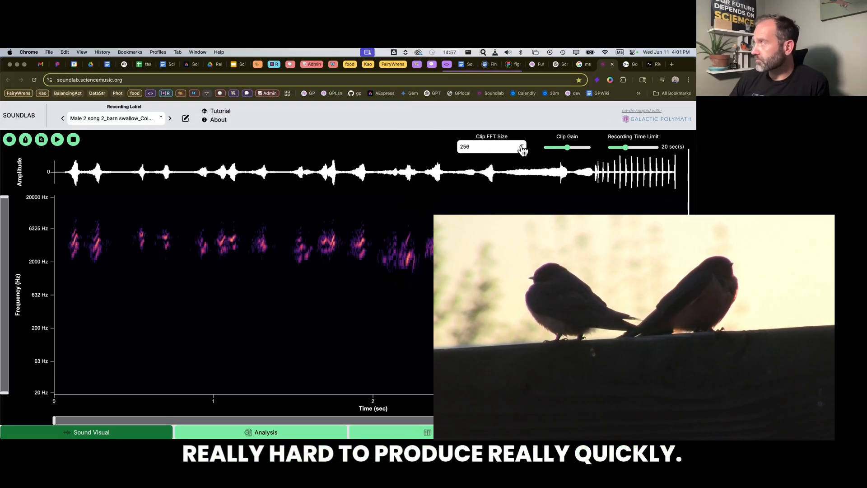
Set the barn swallow clip's FFT size to 2048.
{"action": "left_click", "coordinate": [519, 145]}
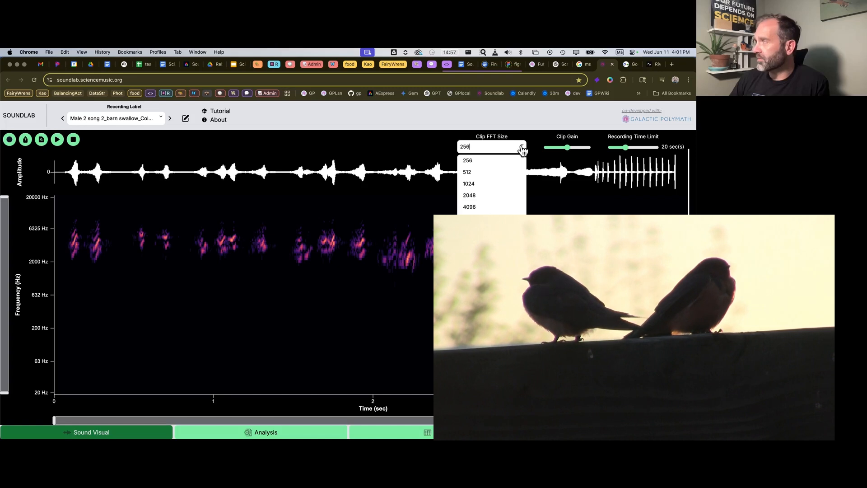
{"action": "left_click", "coordinate": [474, 196]}
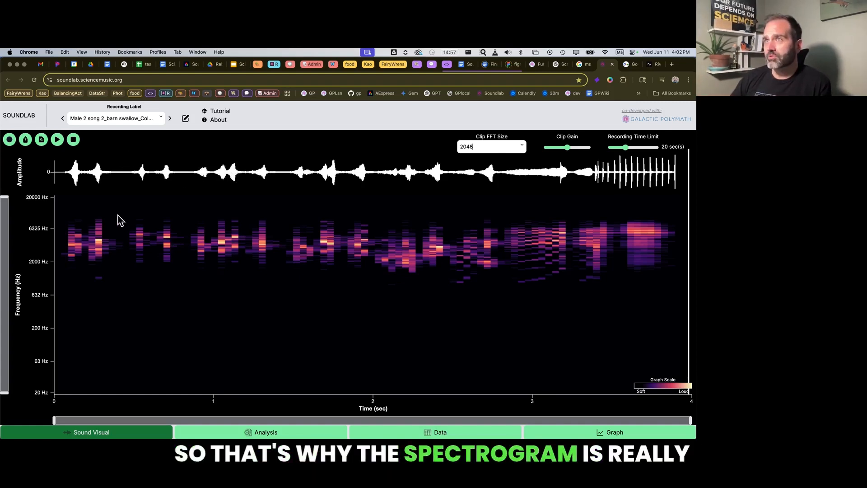
Switch to the Humpbackwhale2.ogg recording and lower its clip gain to about one fifth of the range.
{"action": "left_click", "coordinate": [116, 120]}
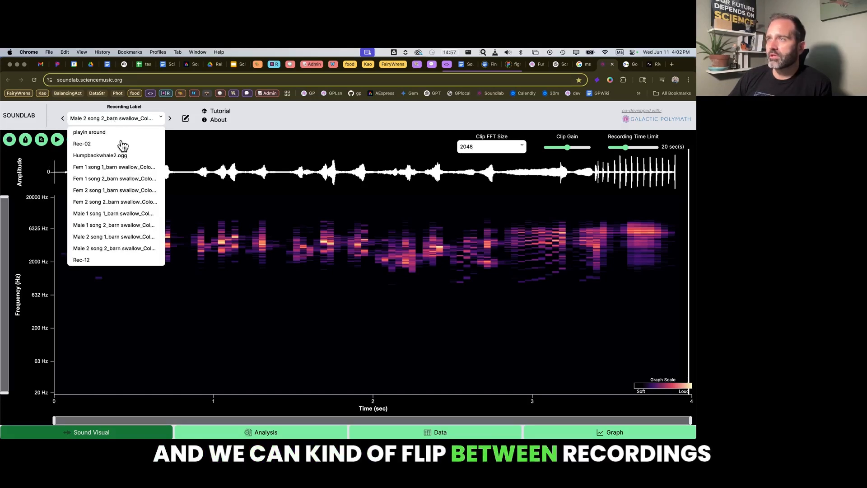
{"action": "left_click", "coordinate": [108, 156]}
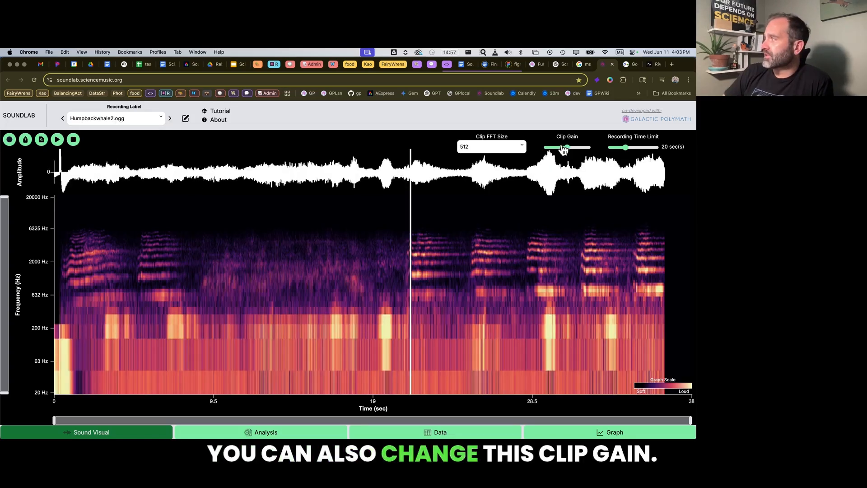
{"action": "left_click_drag", "start_coordinate": [563, 149], "coordinate": [566, 151]}
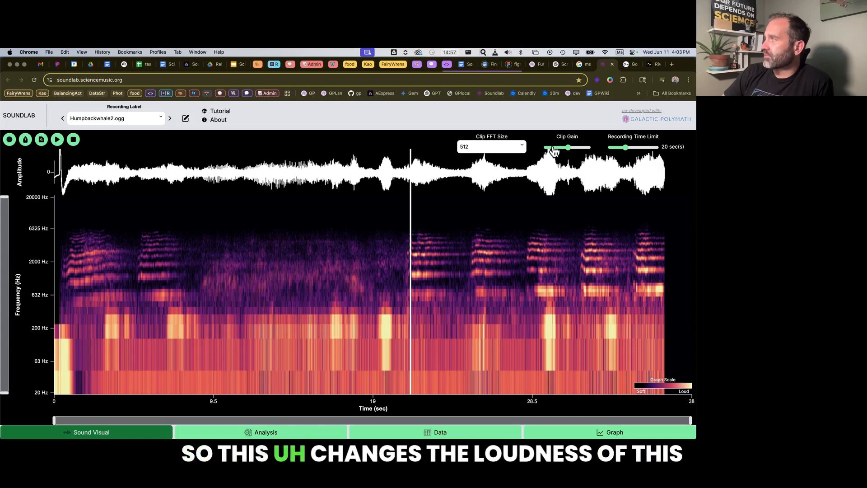
{"action": "left_click", "coordinate": [553, 151]}
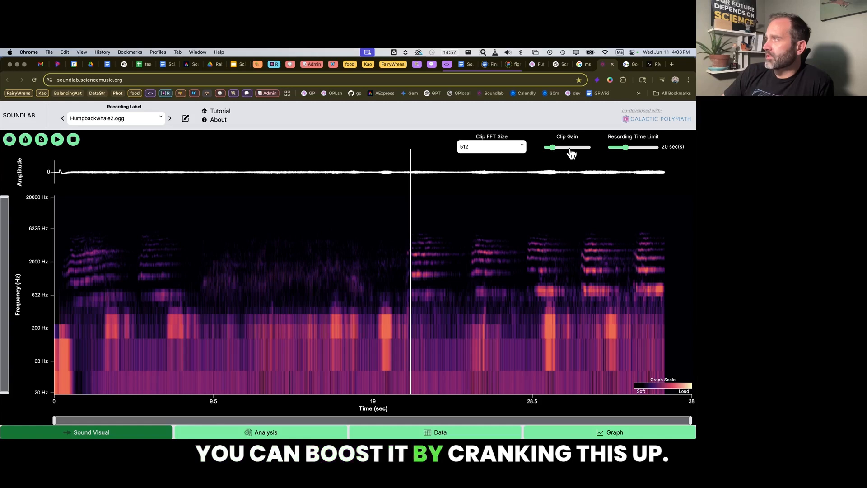
Raise the humpback whale clip's gain to slightly above the middle of its range.
{"action": "left_click", "coordinate": [570, 149]}
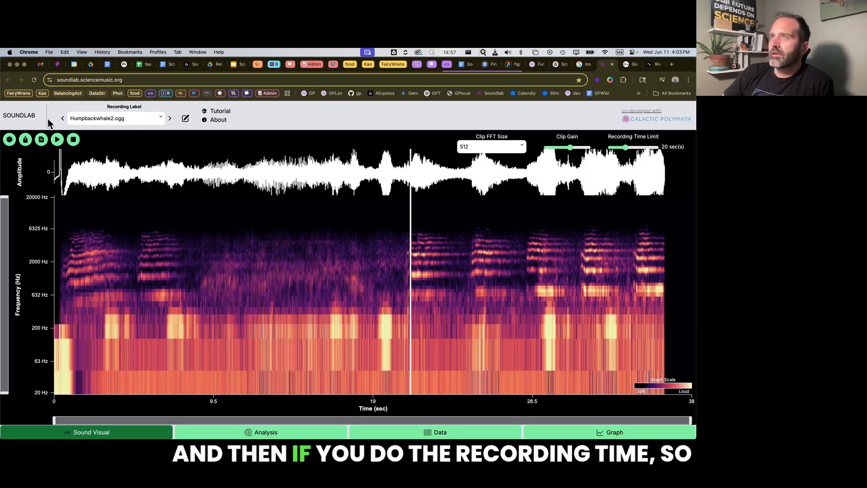
Record a voice clip of about 6.5 seconds, and record another with the recording time limit set to 4 seconds.
{"action": "left_click", "coordinate": [10, 140]}
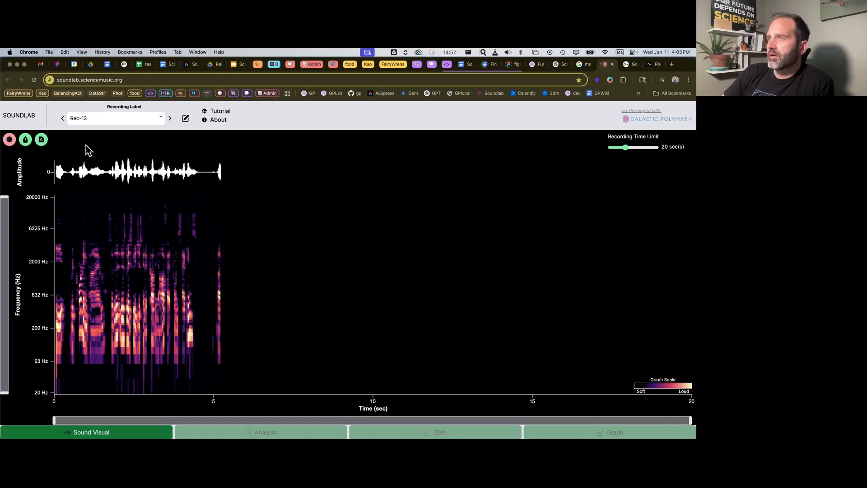
{"action": "left_click", "coordinate": [10, 140]}
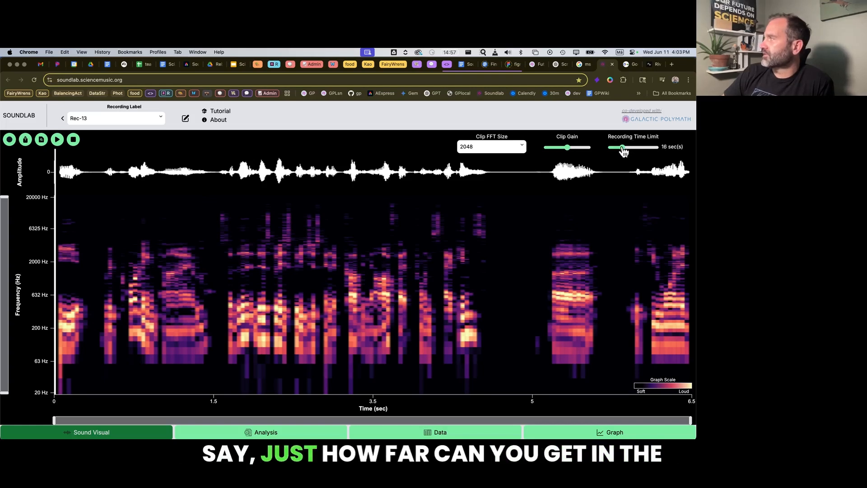
{"action": "left_click_drag", "start_coordinate": [623, 151], "coordinate": [614, 150]}
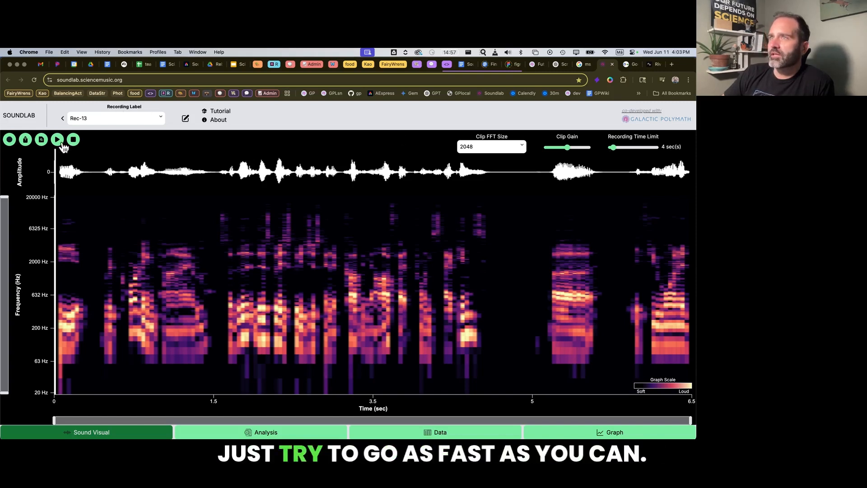
{"action": "left_click", "coordinate": [10, 140]}
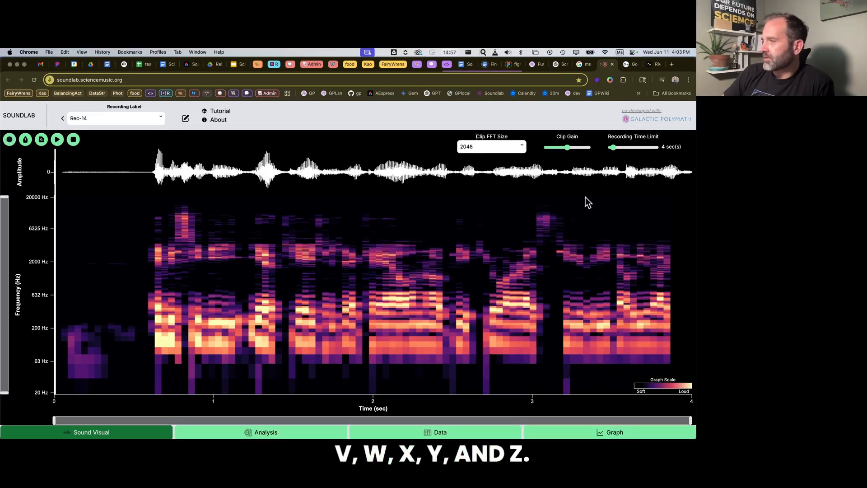
Play the 4-second voice clip from about 3.1 seconds and raise its clip gain to about two thirds of the range.
{"action": "left_click", "coordinate": [603, 257]}
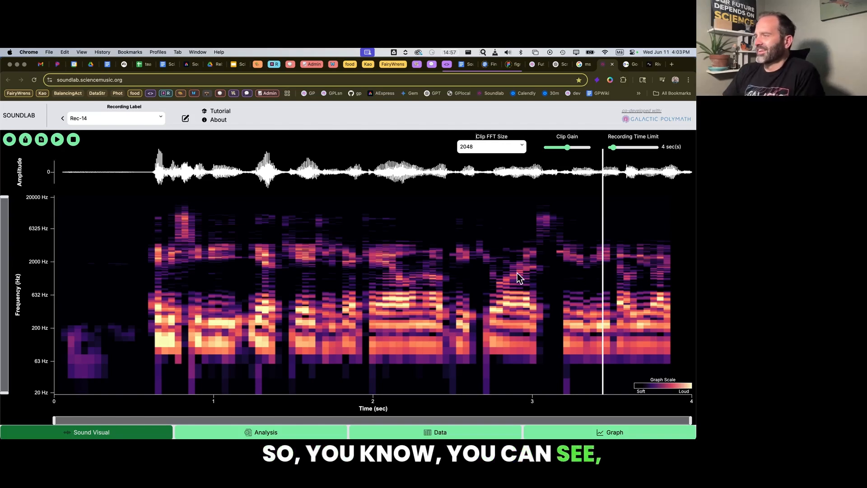
{"action": "left_click", "coordinate": [553, 259]}
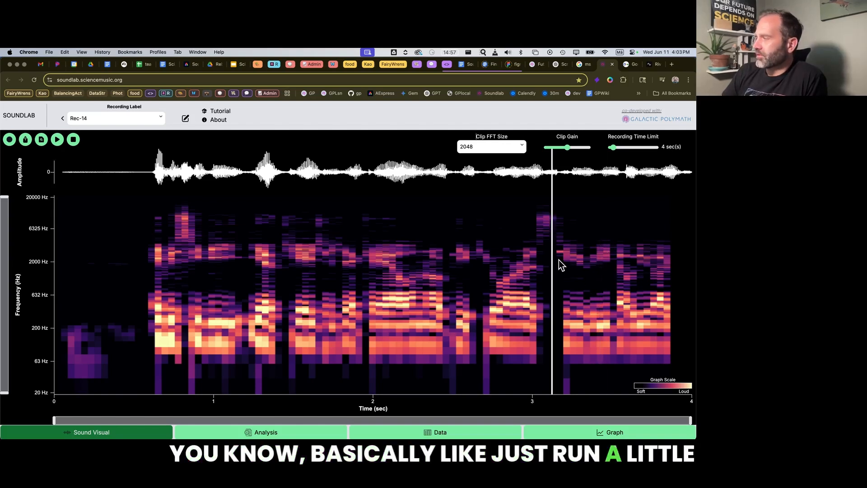
{"action": "key", "text": "space"}
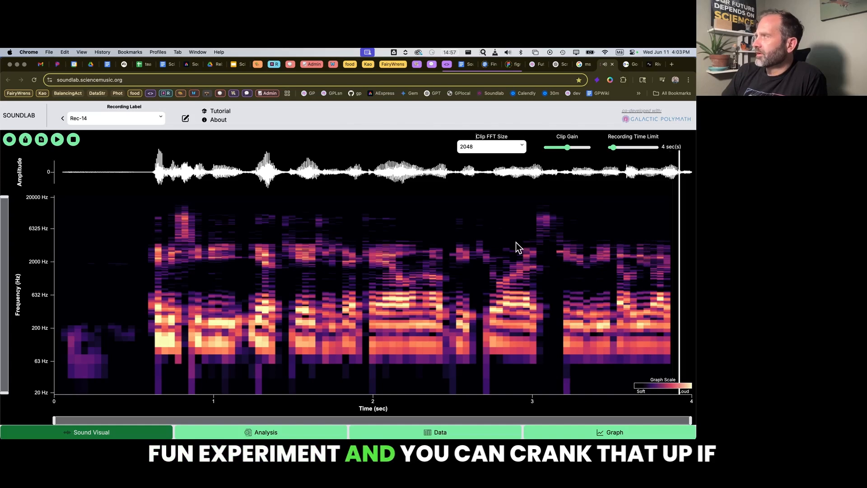
{"action": "left_click_drag", "start_coordinate": [568, 151], "coordinate": [577, 152]}
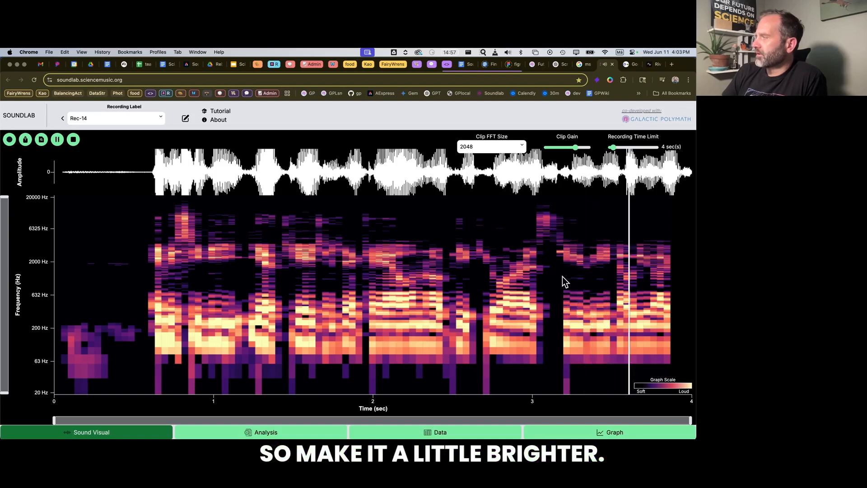
Compare the voice clip's spectrogram at clip FFT sizes of 512 and 1024, and return it to 2048.
{"action": "left_click", "coordinate": [514, 149]}
{"action": "left_click", "coordinate": [472, 171]}
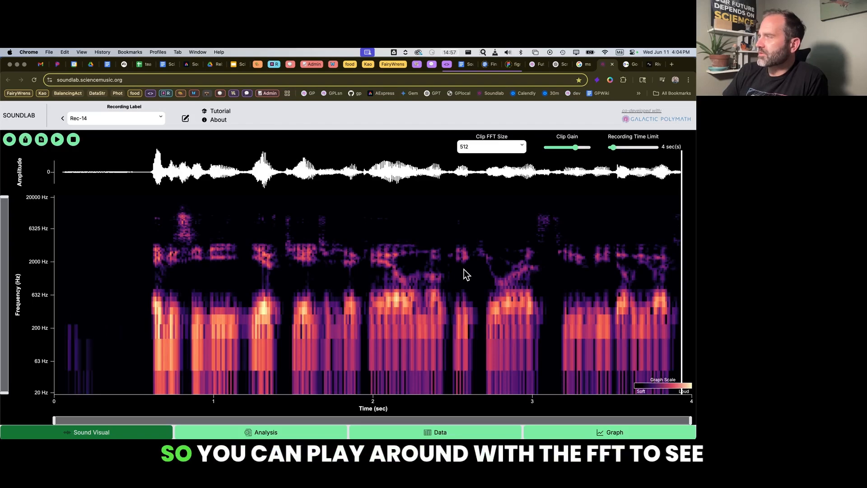
{"action": "left_click", "coordinate": [515, 148]}
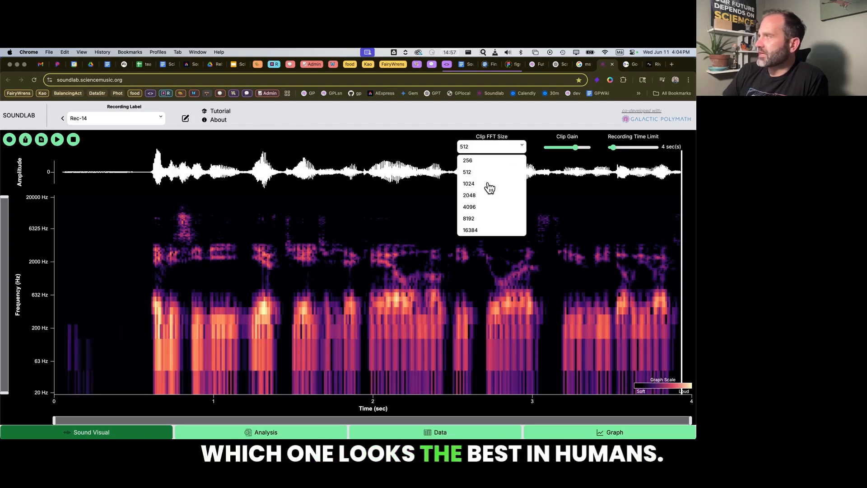
{"action": "left_click", "coordinate": [471, 183]}
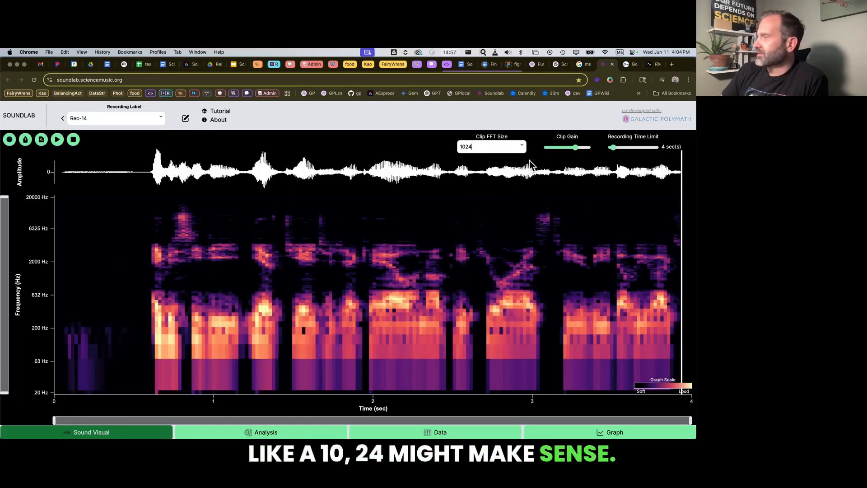
{"action": "left_click", "coordinate": [522, 148]}
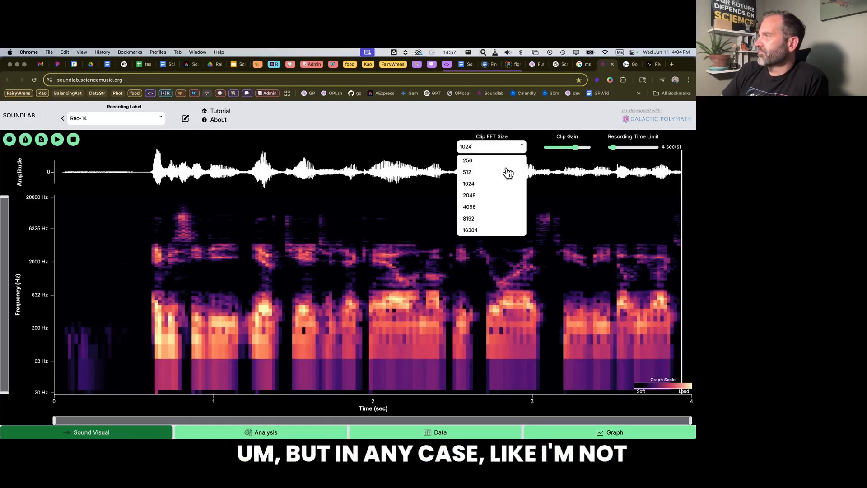
{"action": "left_click", "coordinate": [477, 195]}
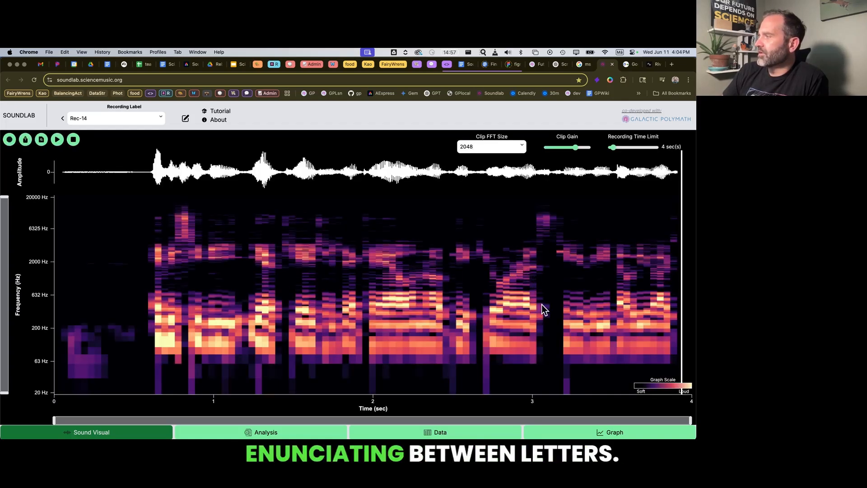
Play the voice clip from the gaps near 2.7 and 3.1 seconds to check for pauses between the spoken letters.
{"action": "left_click", "coordinate": [547, 314]}
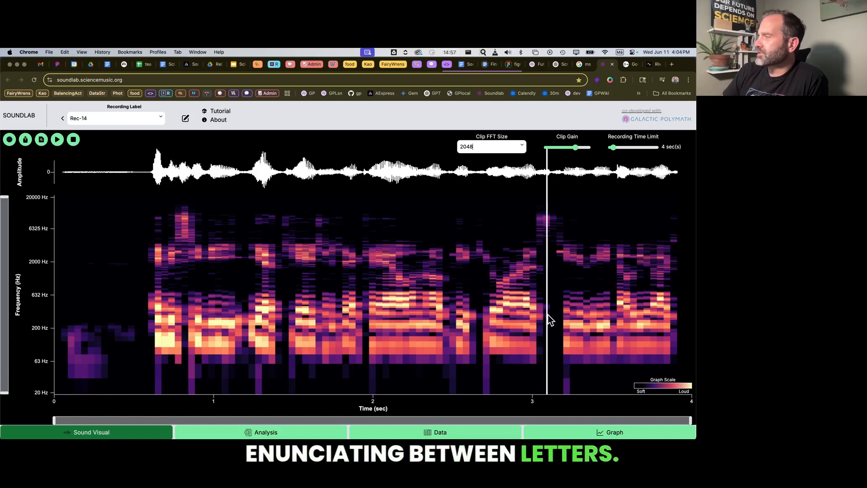
{"action": "left_click", "coordinate": [547, 317]}
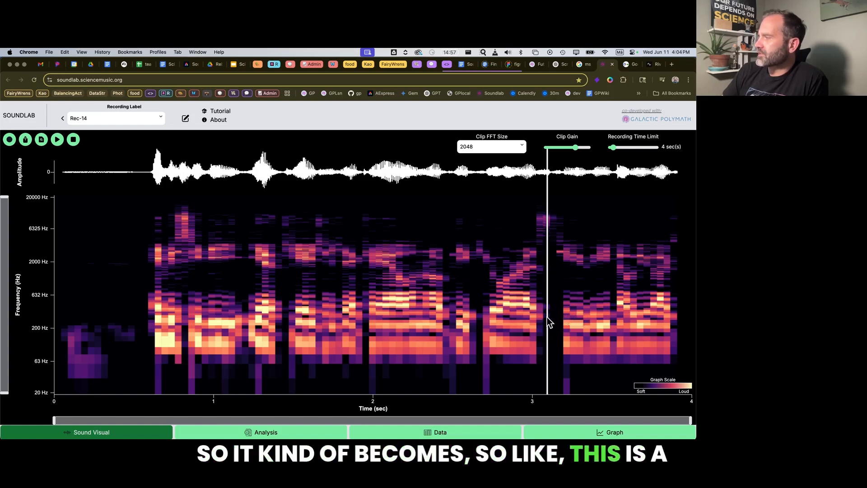
{"action": "left_click", "coordinate": [481, 318]}
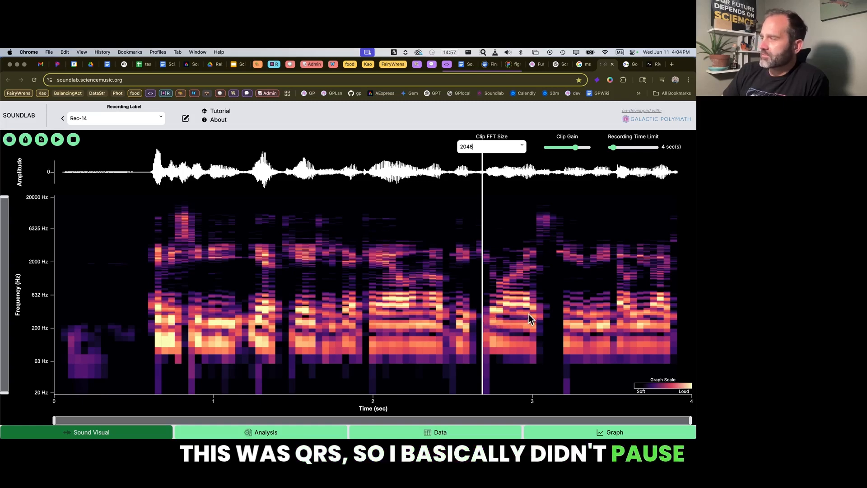
{"action": "left_click", "coordinate": [478, 320]}
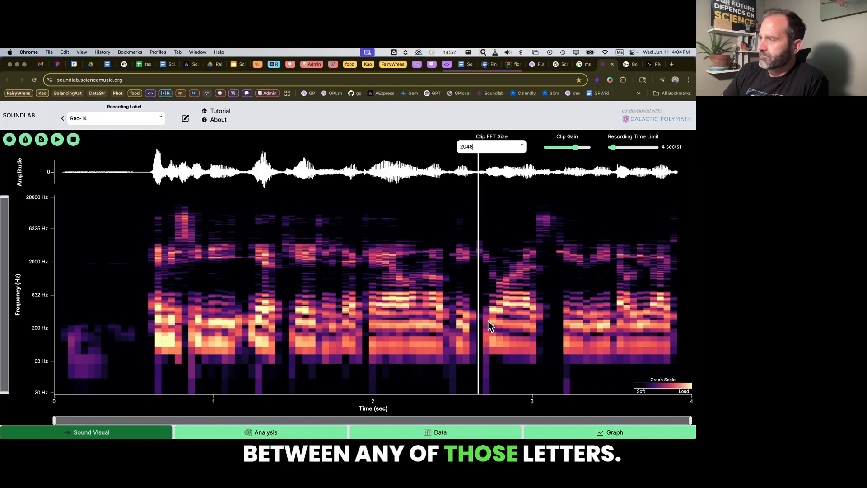
{"action": "key", "text": "space"}
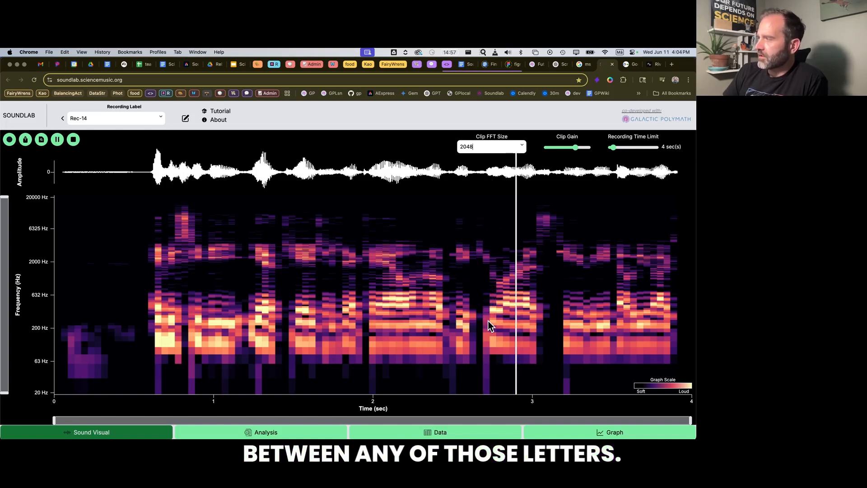
{"action": "left_click", "coordinate": [552, 309]}
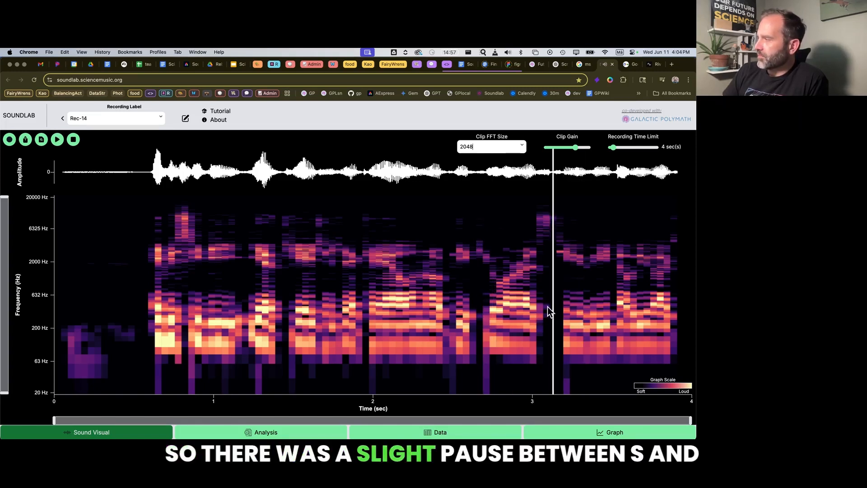
{"action": "left_click", "coordinate": [539, 309]}
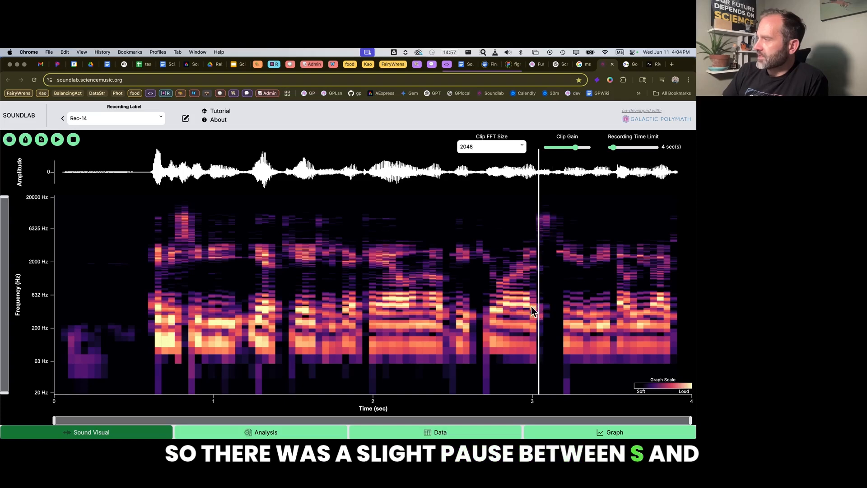
{"action": "left_click", "coordinate": [552, 308]}
{"action": "left_click", "coordinate": [541, 306]}
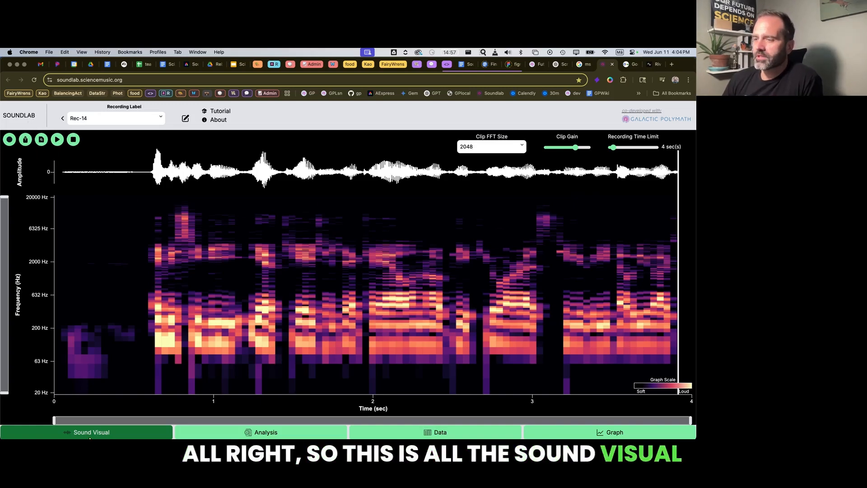
Look at the tutorial and the About information, expand "How is SoundLab free?", and close the window.
{"action": "left_click", "coordinate": [220, 113]}
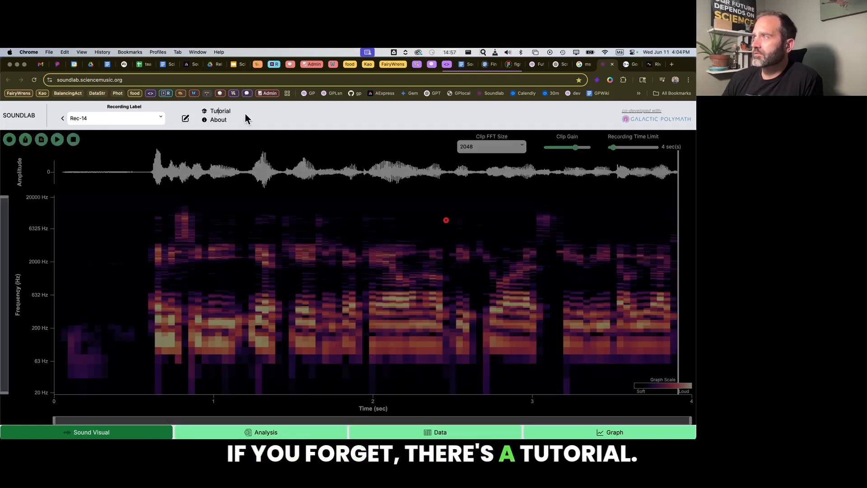
{"action": "left_click", "coordinate": [460, 291]}
{"action": "left_click", "coordinate": [219, 120]}
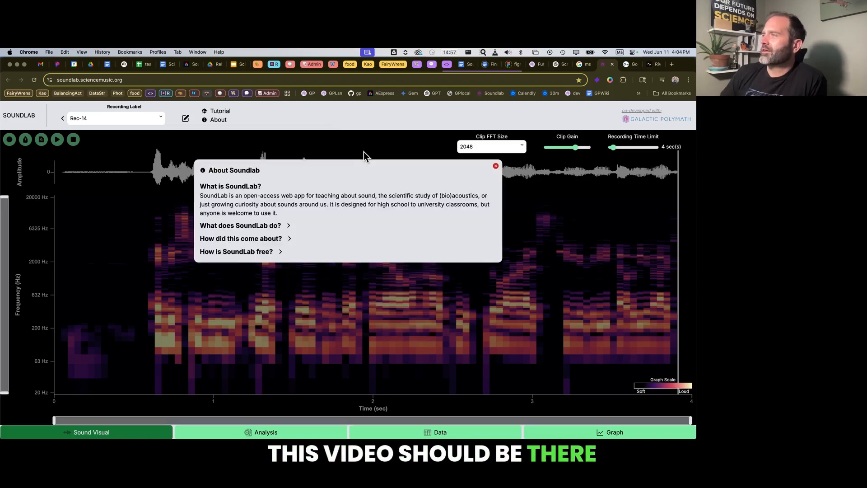
{"action": "left_click", "coordinate": [250, 255]}
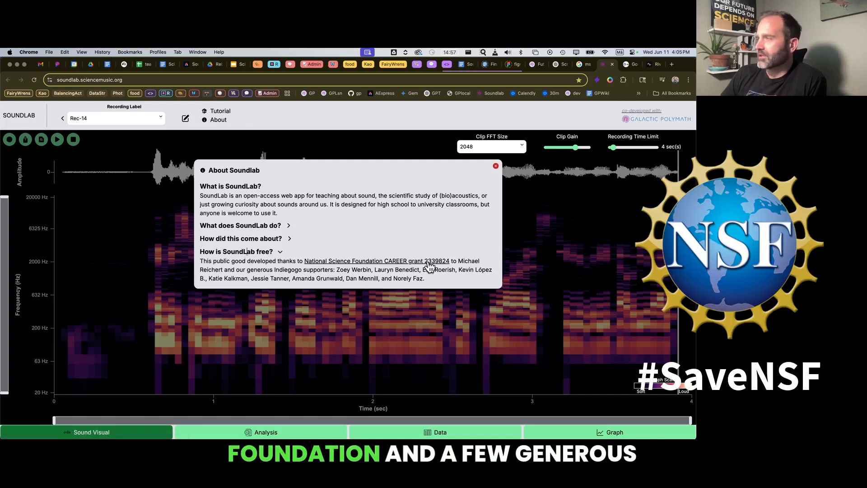
{"action": "left_click", "coordinate": [496, 168]}
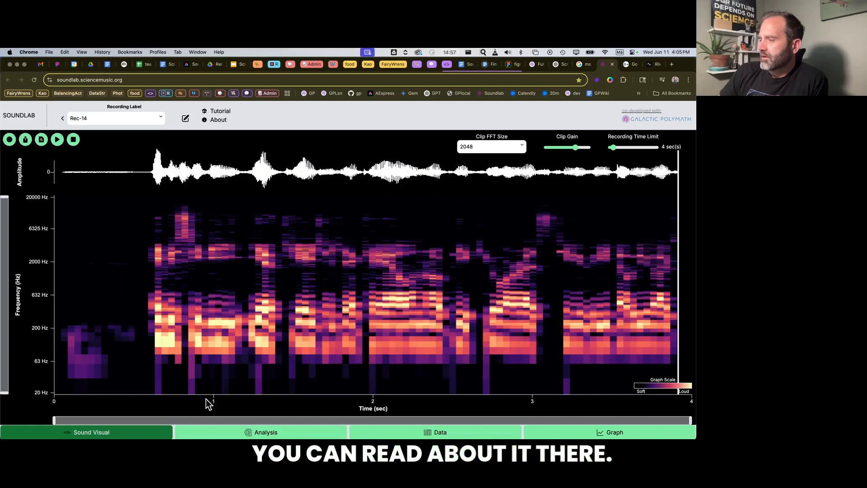
{"action": "left_click", "coordinate": [181, 435]}
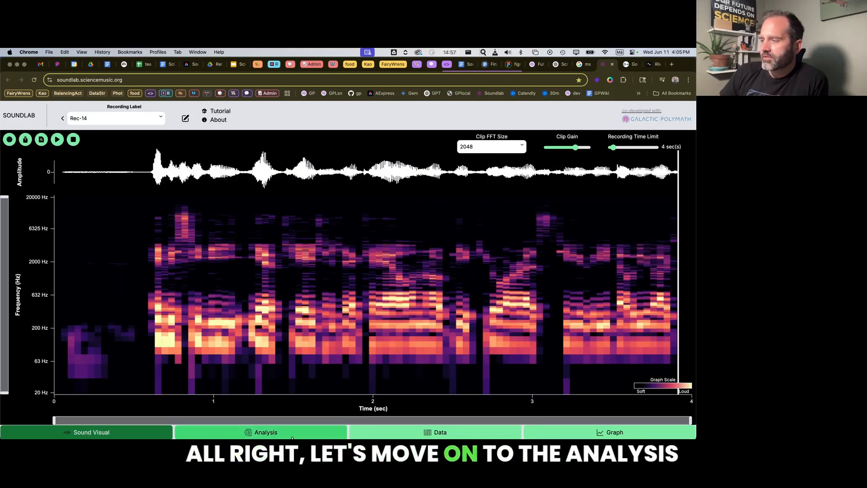
{"action": "left_click", "coordinate": [108, 243]}
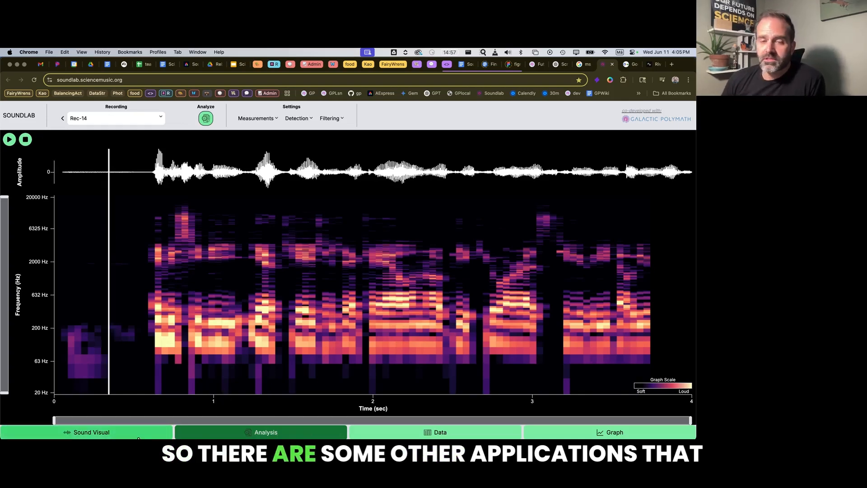
{"action": "left_click", "coordinate": [137, 434]}
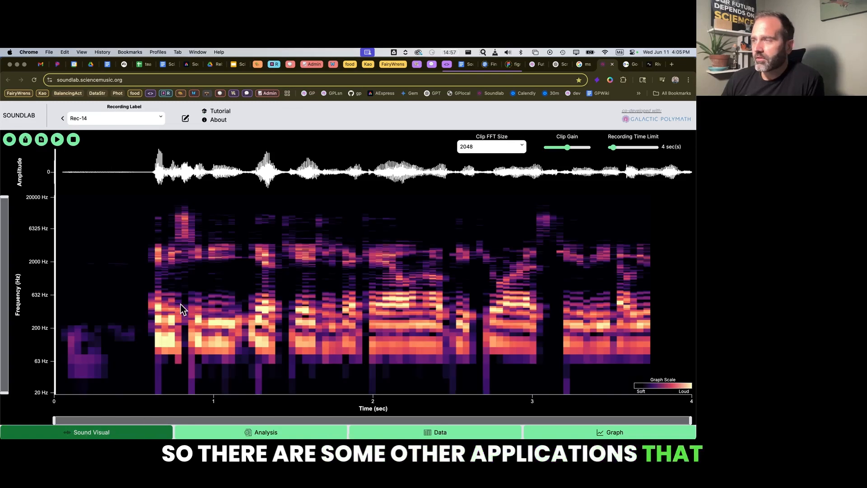
{"action": "left_click", "coordinate": [113, 267]}
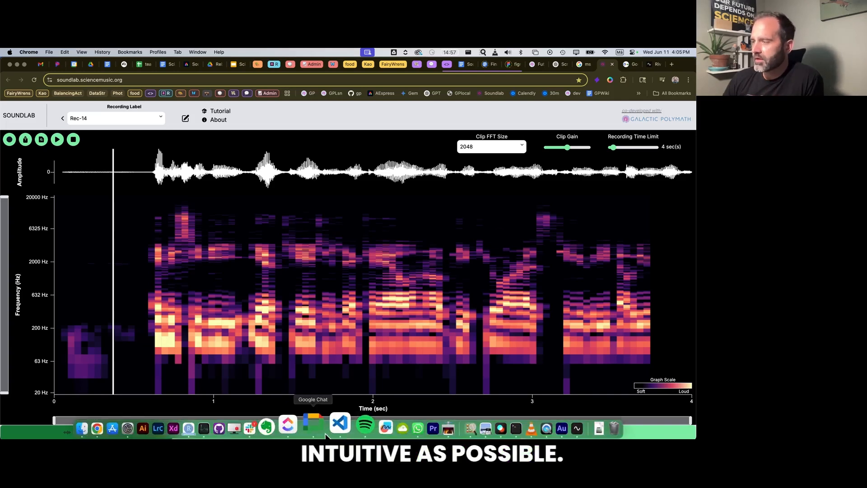
Run the automatic sound analysis on the Rec-14 recording and show the list of available measurements.
{"action": "left_click", "coordinate": [317, 432]}
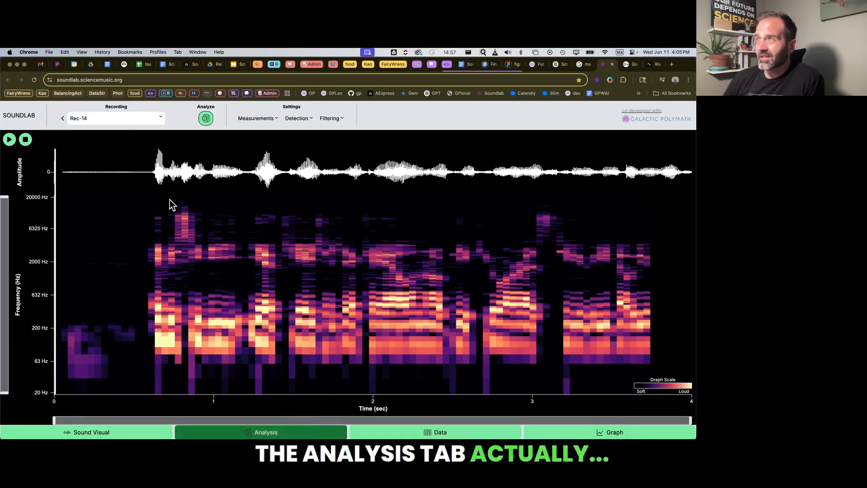
{"action": "left_click", "coordinate": [112, 208]}
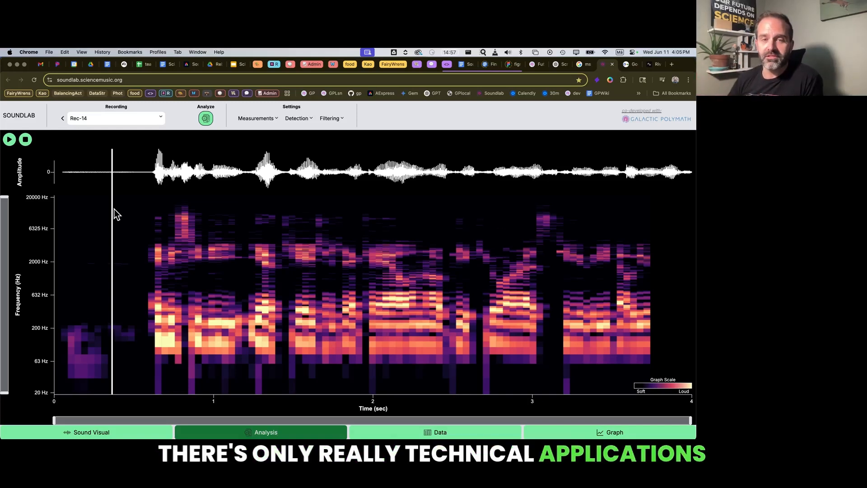
{"action": "left_click", "coordinate": [133, 221]}
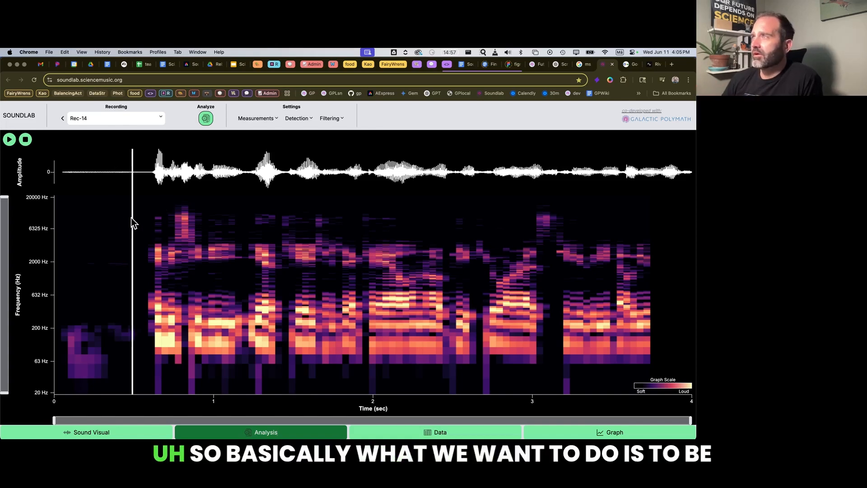
{"action": "left_click", "coordinate": [206, 119]}
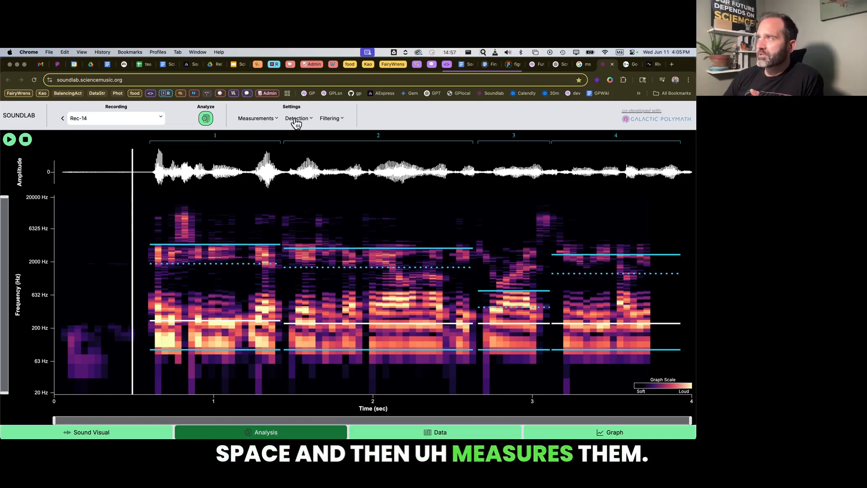
{"action": "left_click", "coordinate": [263, 123]}
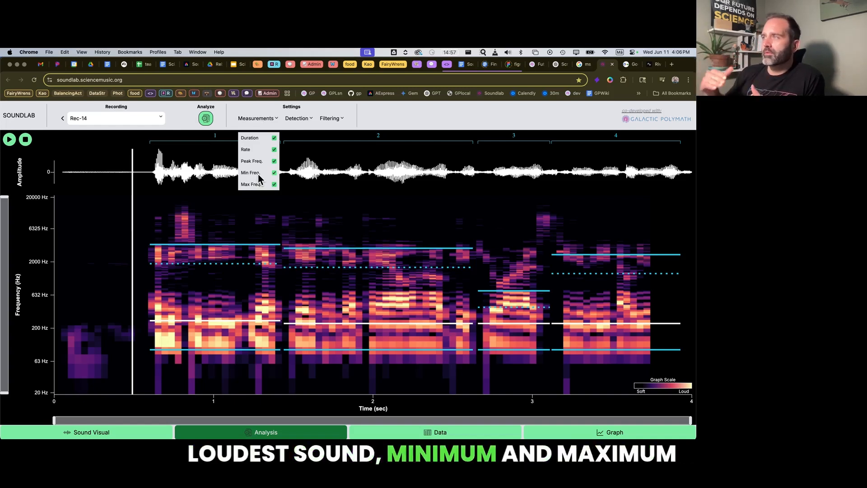
Enable filtering for Rec-14 and limit it to frequencies above about 700 Hz and times from about 0.6 to 2.65 seconds.
{"action": "left_click", "coordinate": [309, 122]}
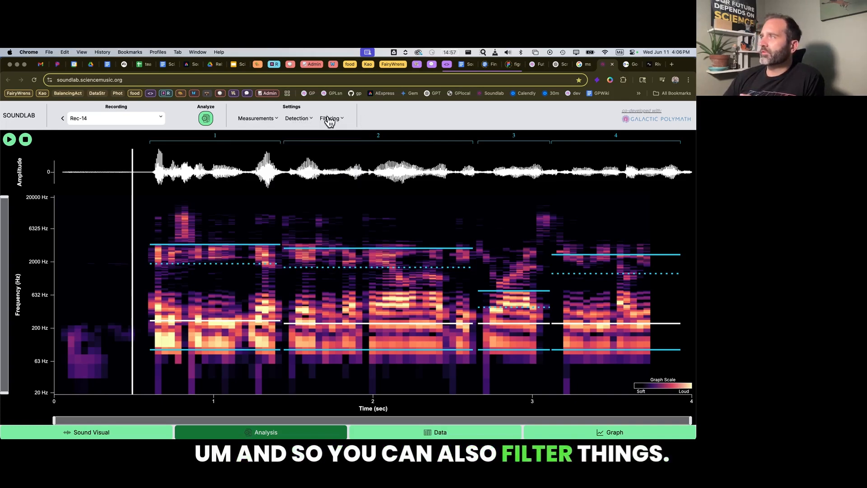
{"action": "left_click", "coordinate": [329, 118]}
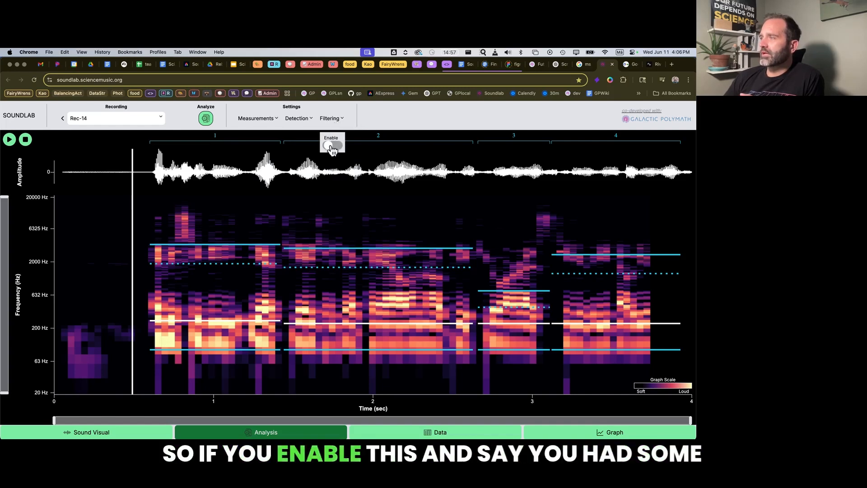
{"action": "left_click", "coordinate": [332, 146]}
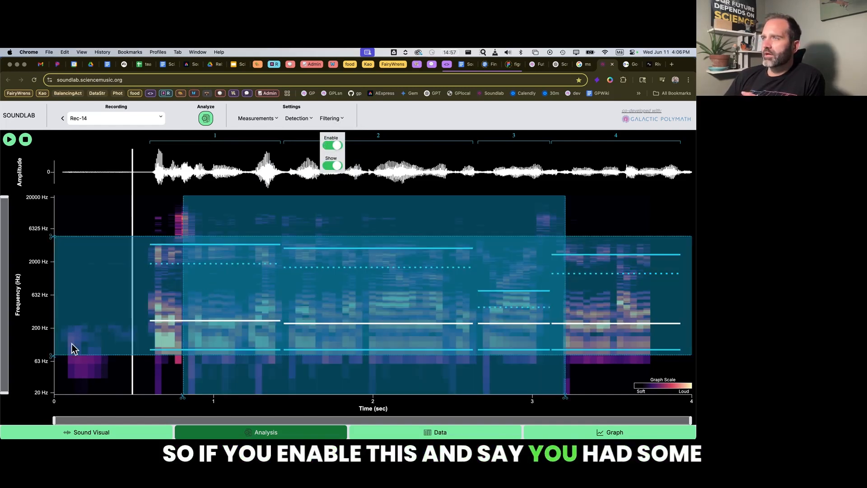
{"action": "left_click_drag", "start_coordinate": [52, 356], "coordinate": [42, 293]}
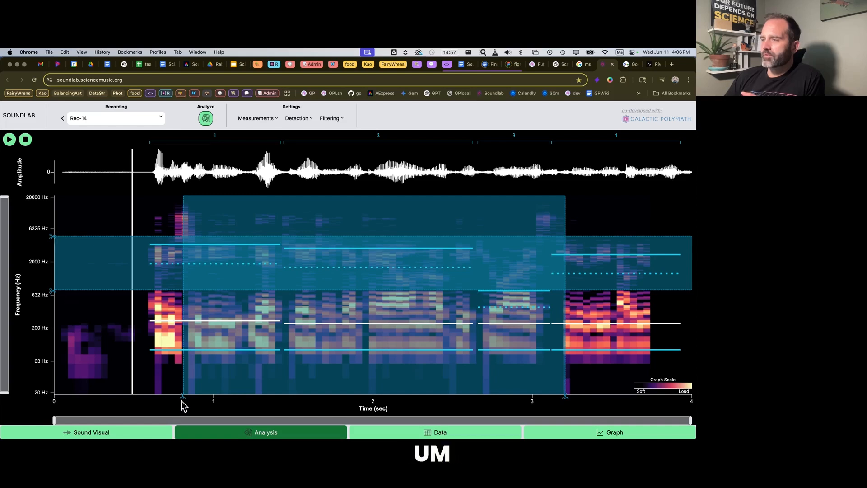
{"action": "left_click_drag", "start_coordinate": [182, 400], "coordinate": [144, 399]}
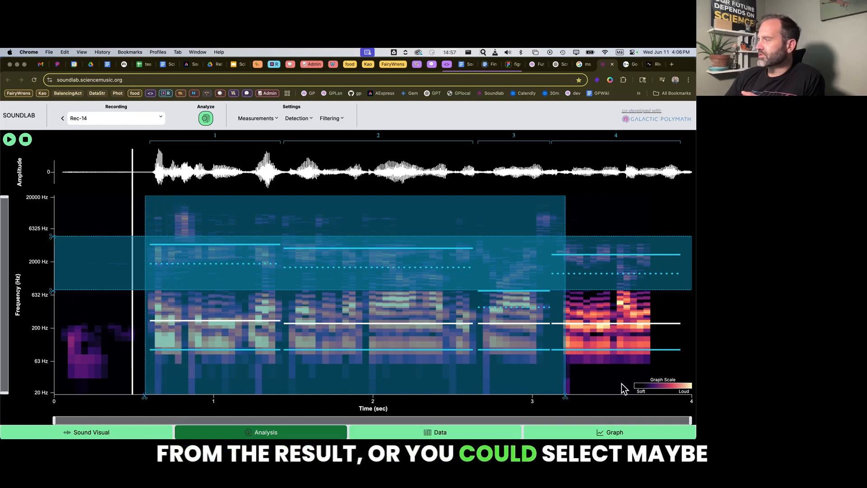
{"action": "left_click_drag", "start_coordinate": [566, 399], "coordinate": [477, 401]}
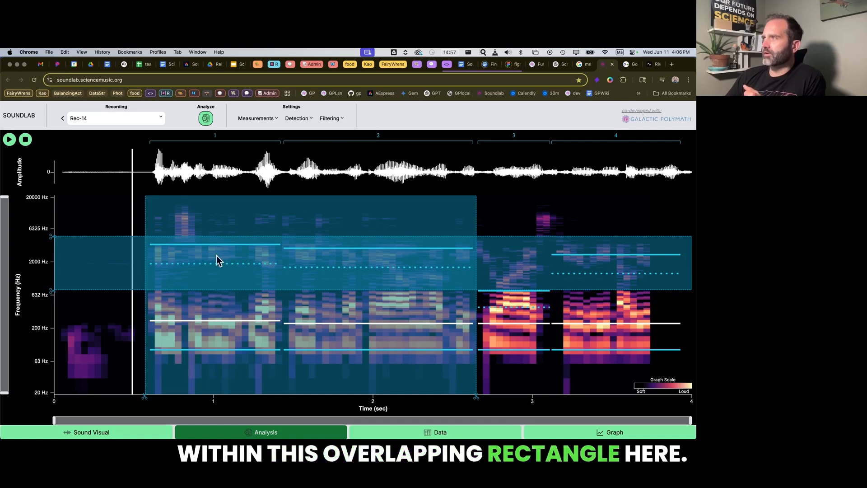
Rerun the sound analysis on Rec-14 within the filtered range and hide the filter overlay.
{"action": "left_click", "coordinate": [206, 119]}
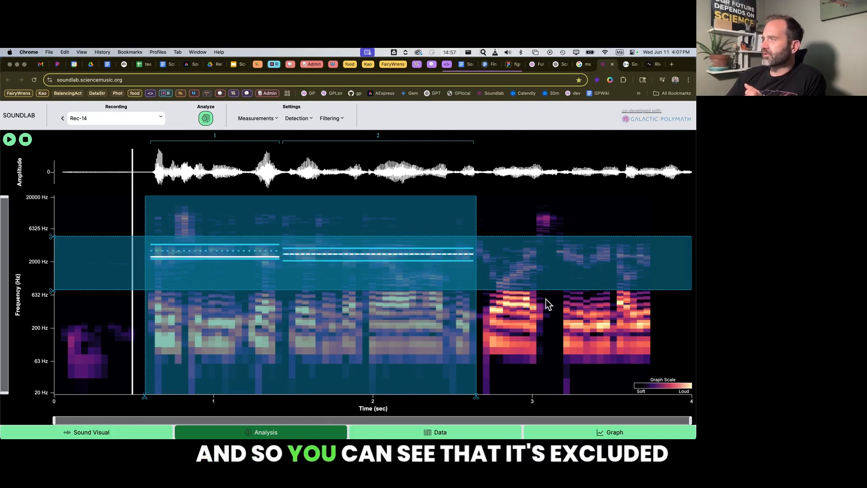
{"action": "left_click", "coordinate": [336, 120]}
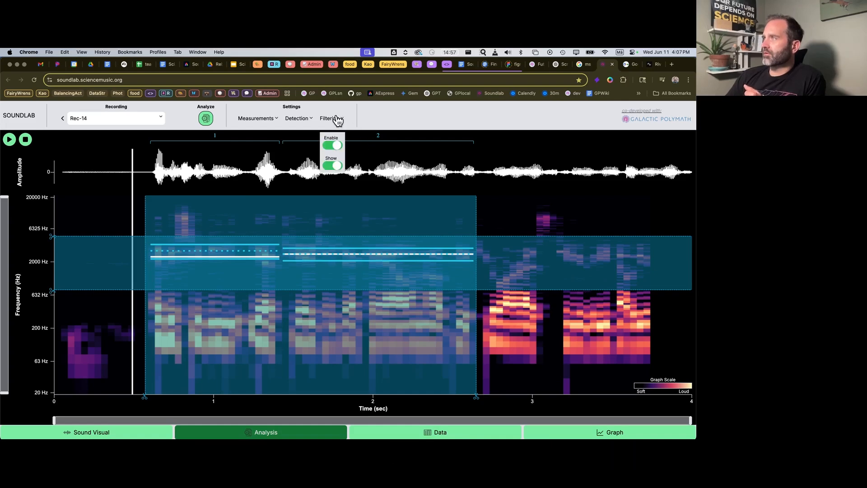
{"action": "left_click", "coordinate": [336, 167]}
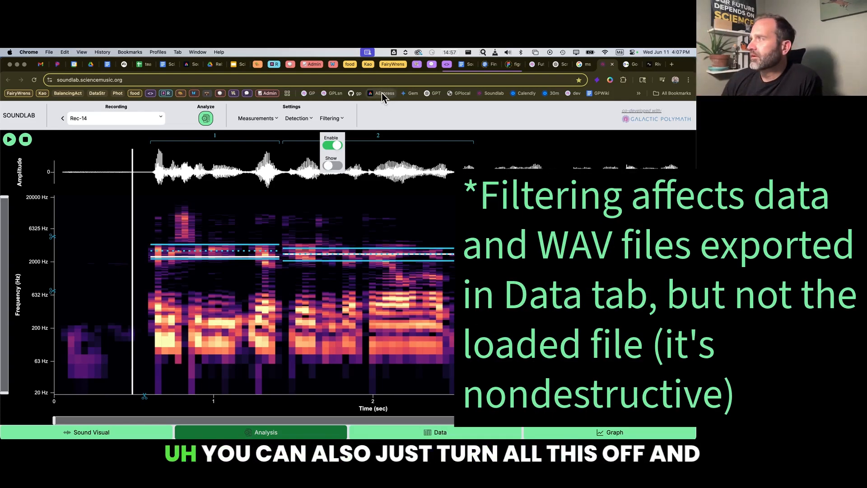
Disable filtering and rerun the sound analysis on the whole Rec-14 recording.
{"action": "left_click", "coordinate": [335, 145]}
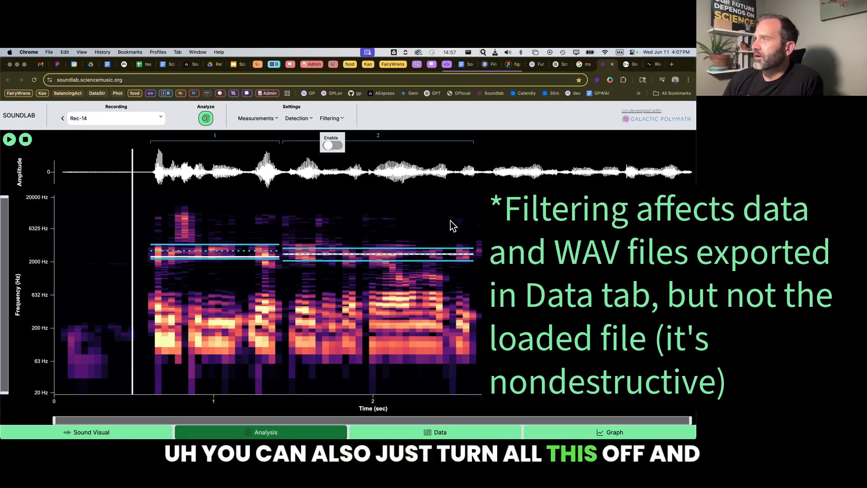
{"action": "left_click", "coordinate": [206, 119]}
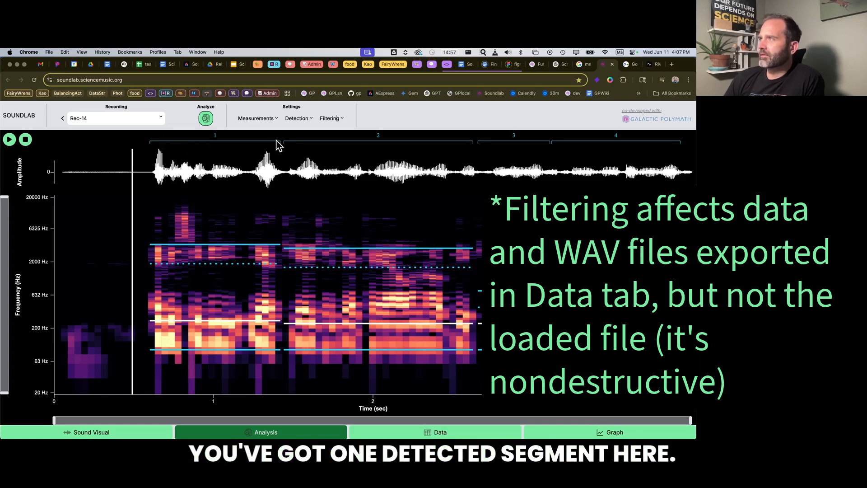
Play Rec-14 from the start of detected segment 1 and from the start of segment 2.
{"action": "left_click", "coordinate": [149, 266]}
{"action": "key", "text": "space"}
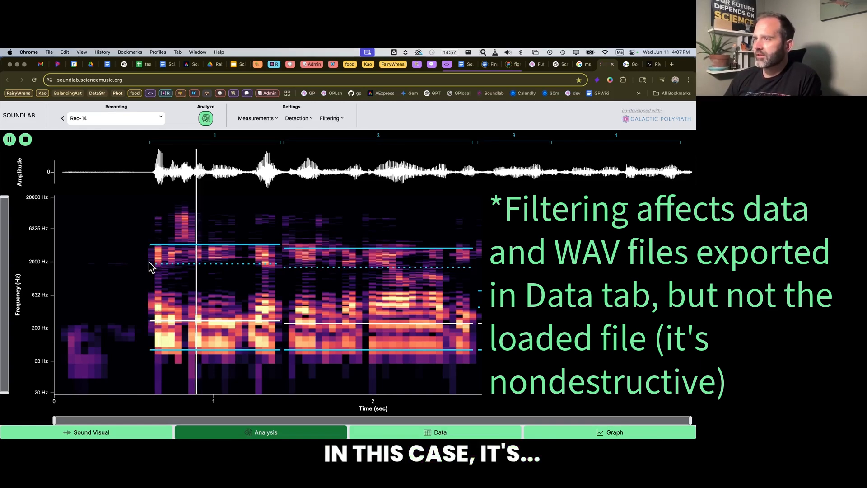
{"action": "key", "text": "space"}
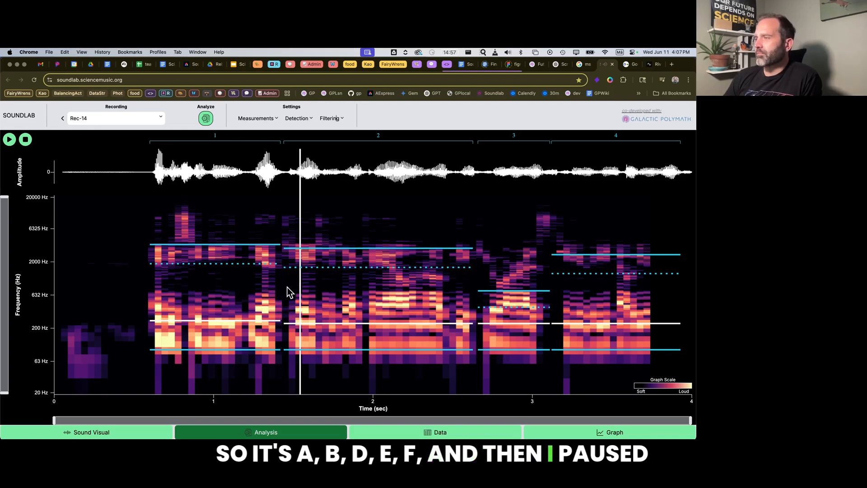
{"action": "left_click", "coordinate": [286, 308]}
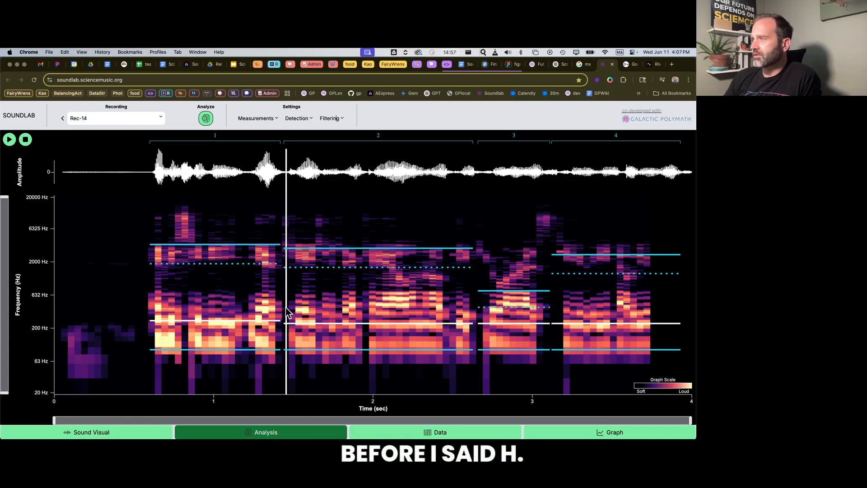
{"action": "key", "text": "space"}
{"action": "key", "text": "space"}
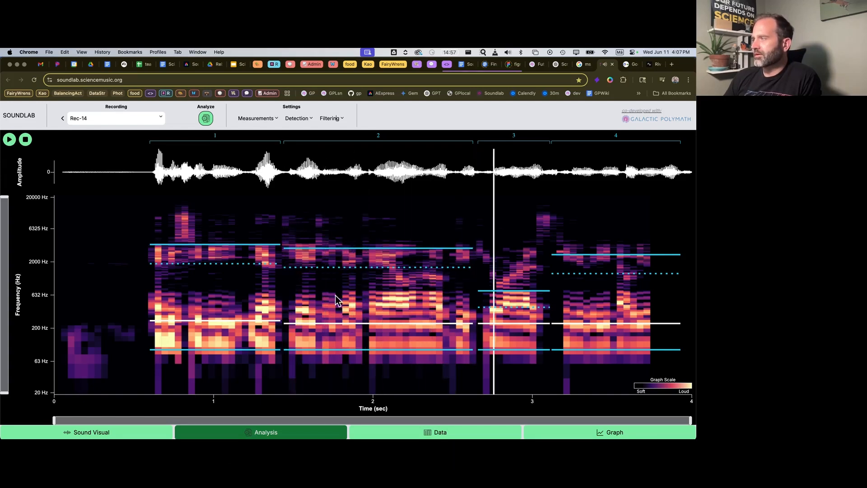
Play Rec-14 repeatedly around the boundary between segments 2 and 3, near 2.6 seconds, to check for a pause.
{"action": "left_click", "coordinate": [468, 314]}
{"action": "left_click", "coordinate": [475, 311]}
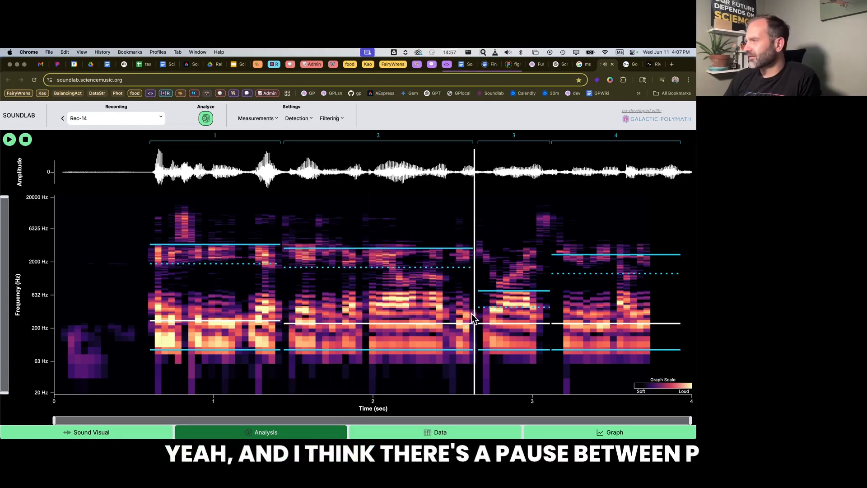
{"action": "left_click", "coordinate": [464, 308]}
{"action": "left_click", "coordinate": [439, 307]}
{"action": "key", "text": "space"}
{"action": "key", "text": "space"}
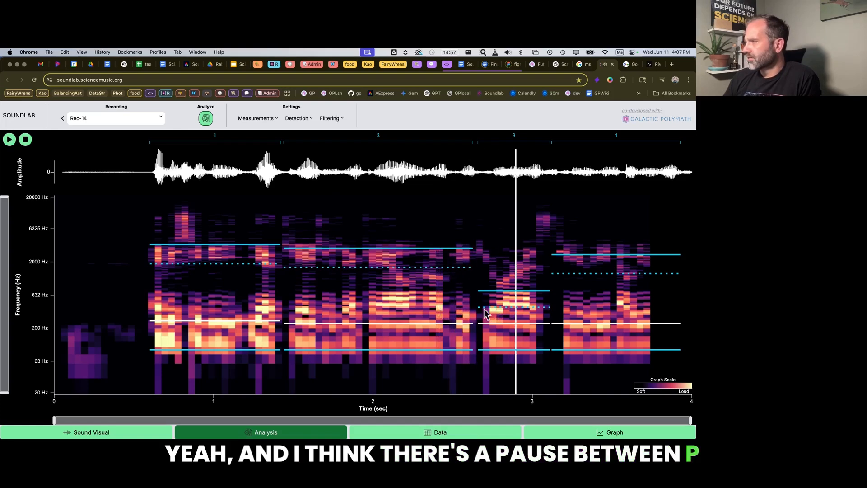
{"action": "left_click", "coordinate": [462, 313]}
{"action": "left_click", "coordinate": [475, 314]}
{"action": "left_click", "coordinate": [486, 313]}
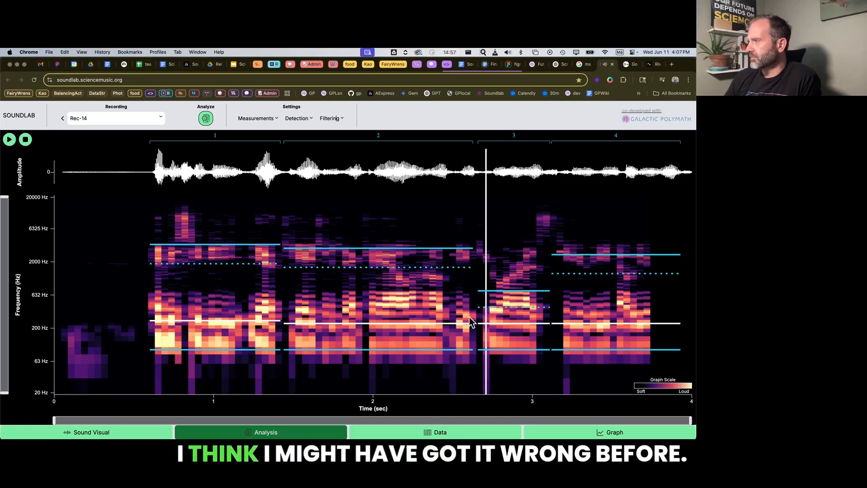
{"action": "left_click", "coordinate": [467, 316]}
{"action": "key", "text": "space"}
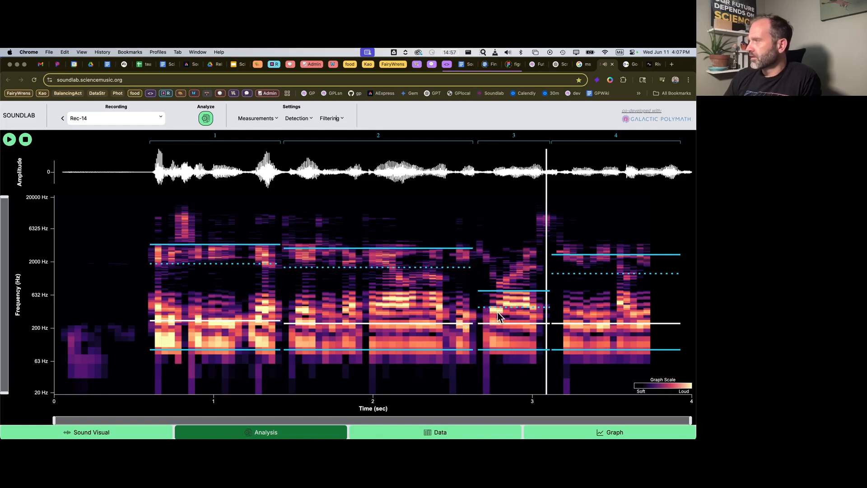
Play Rec-14 from the start of detected segment 3 and from the start of segment 4.
{"action": "left_click", "coordinate": [479, 316]}
{"action": "left_click", "coordinate": [468, 315]}
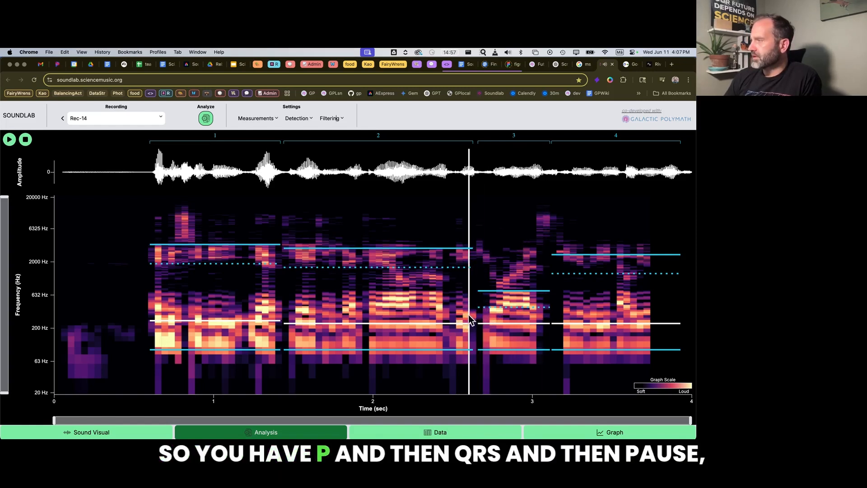
{"action": "left_click", "coordinate": [478, 314]}
{"action": "left_click", "coordinate": [482, 316]}
{"action": "key", "text": "space"}
{"action": "key", "text": "space"}
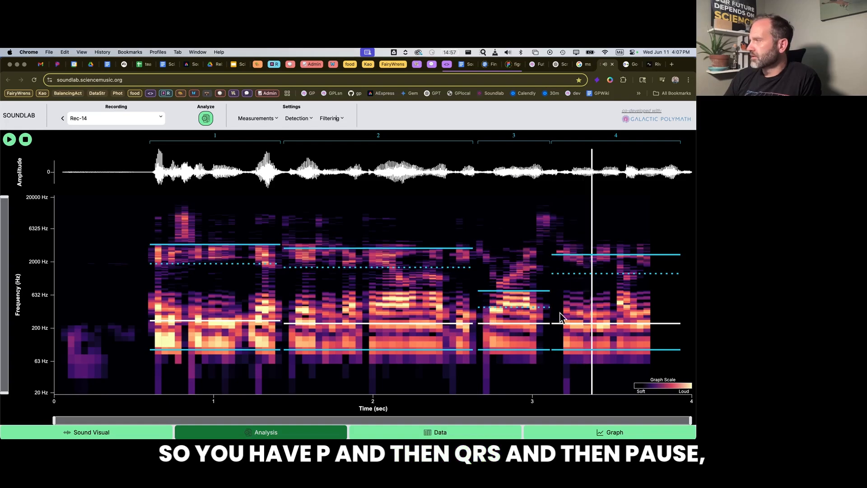
{"action": "left_click", "coordinate": [549, 316]}
{"action": "key", "text": "space"}
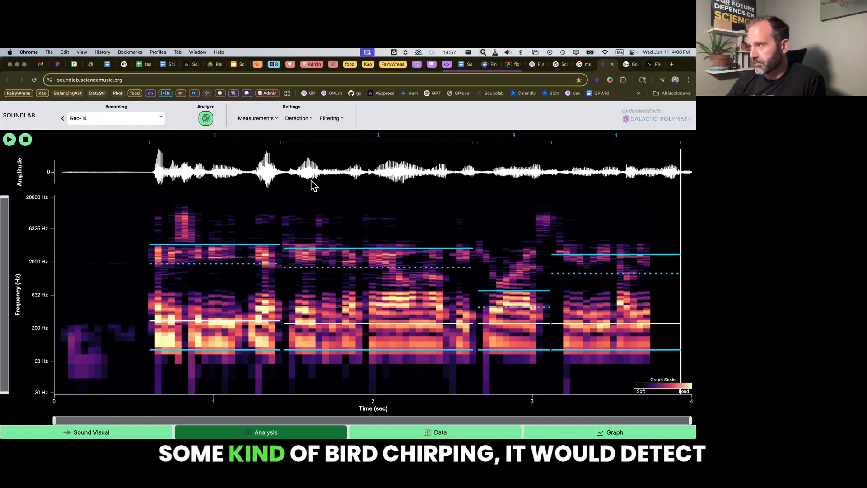
Load the Humpbackwhale2.ogg recording and run the automatic sound analysis on it.
{"action": "left_click", "coordinate": [160, 119]}
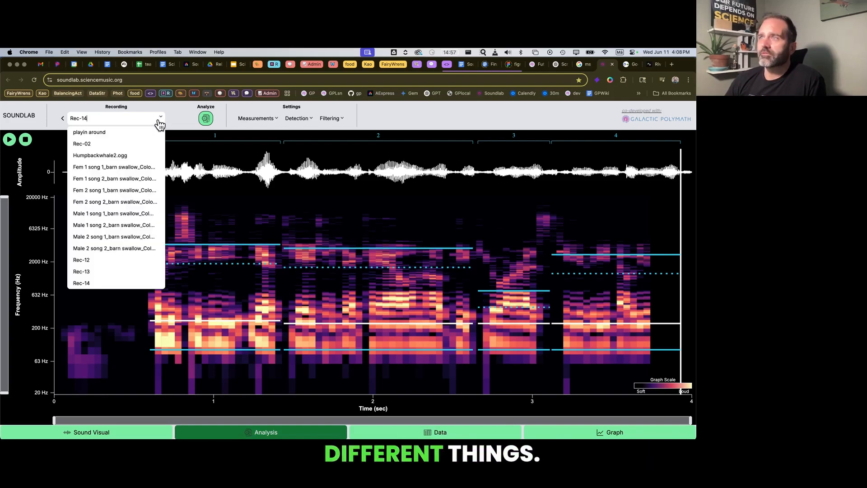
{"action": "left_click", "coordinate": [116, 155]}
{"action": "left_click", "coordinate": [206, 119]}
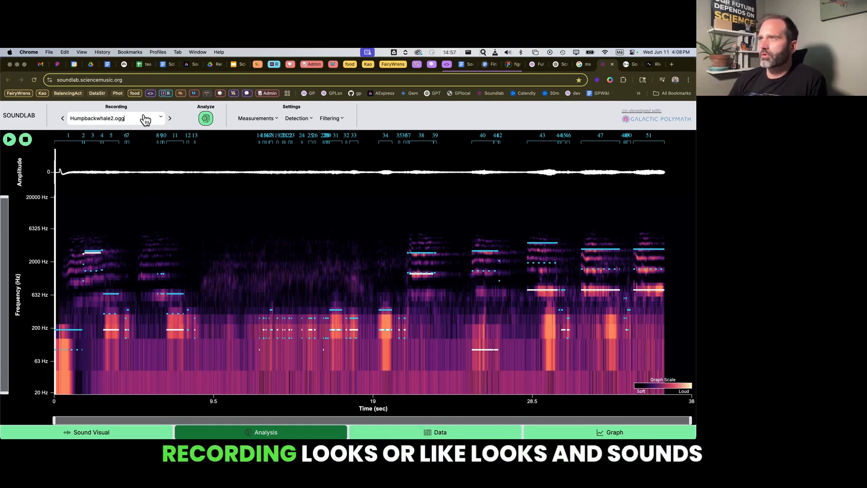
Load the "playin around" recording and run the automatic sound analysis on it.
{"action": "left_click", "coordinate": [159, 118]}
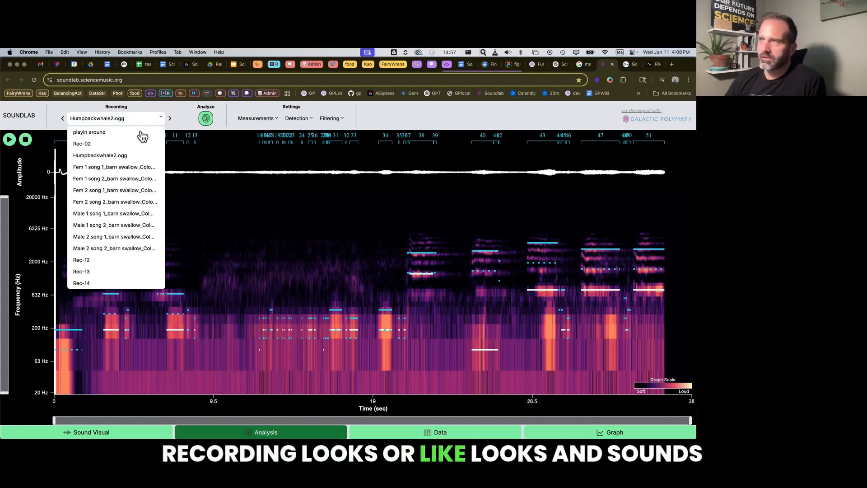
{"action": "left_click", "coordinate": [103, 133]}
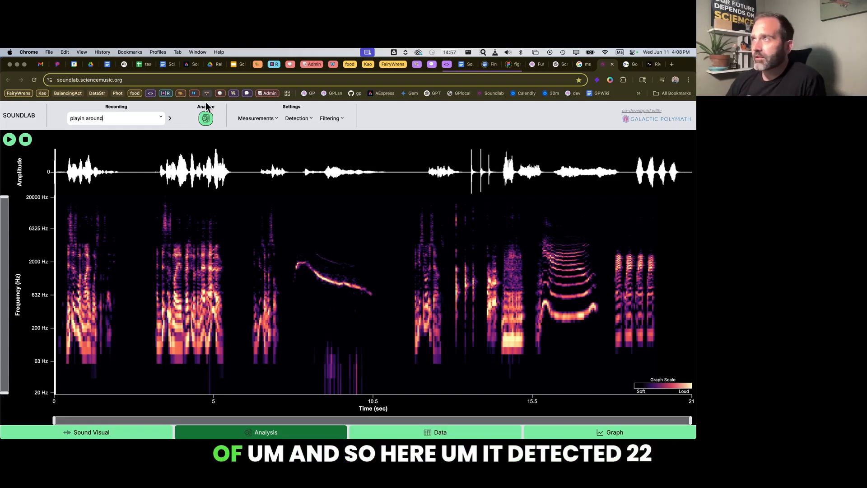
{"action": "left_click", "coordinate": [206, 119]}
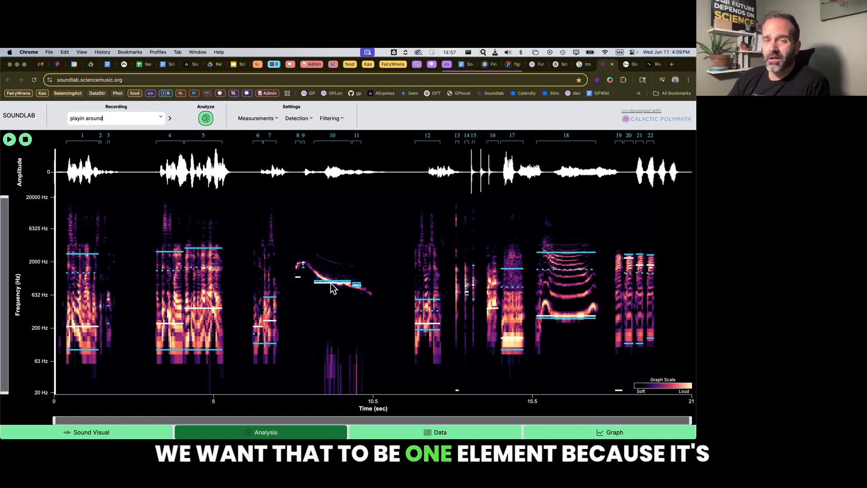
Play the whistle in the "playin around" recording, view the detection settings and locate its short events 8 and 9.
{"action": "left_click", "coordinate": [286, 271]}
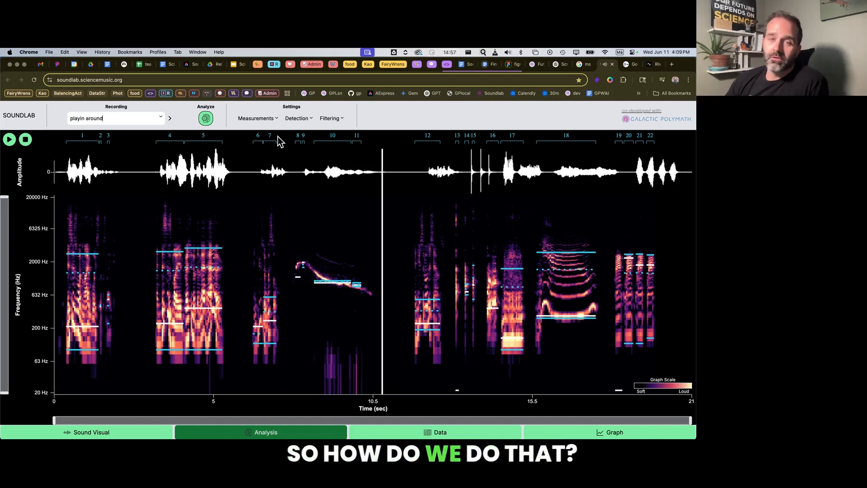
{"action": "left_click", "coordinate": [302, 120]}
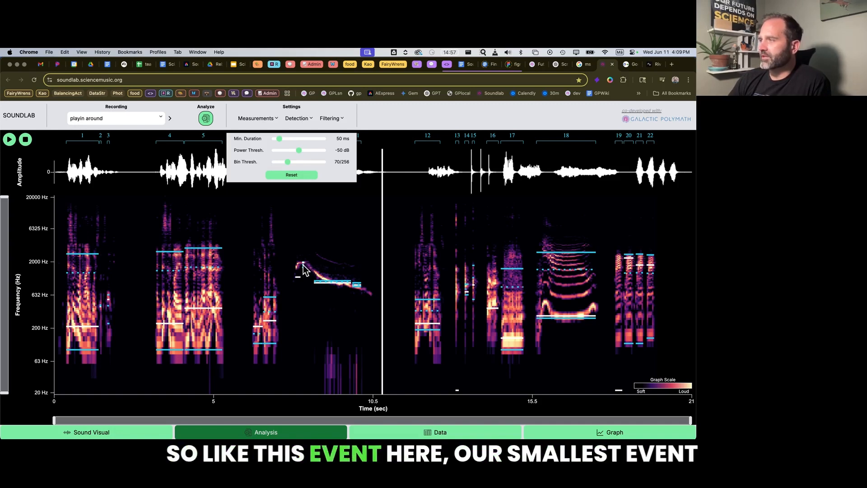
{"action": "left_click", "coordinate": [348, 221]}
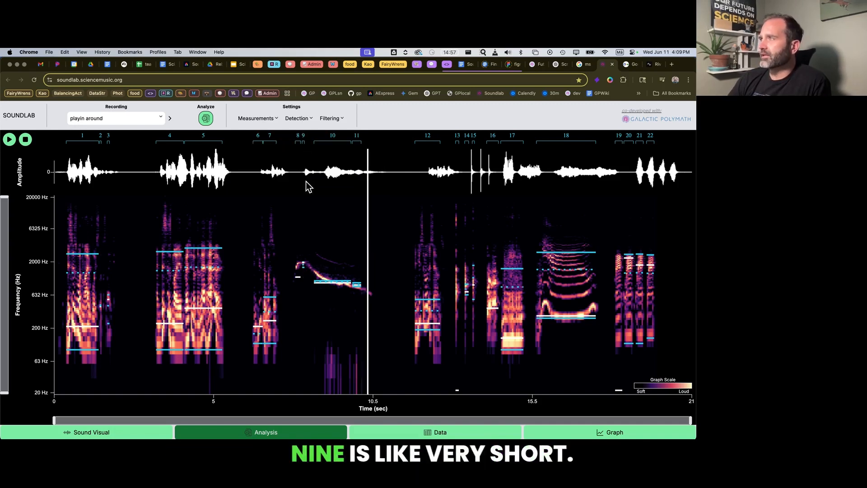
{"action": "left_click", "coordinate": [296, 261]}
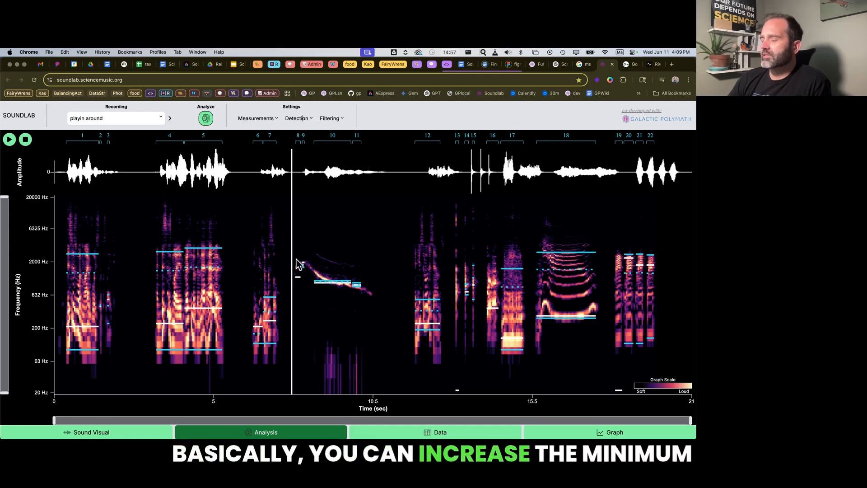
{"action": "left_click", "coordinate": [305, 239]}
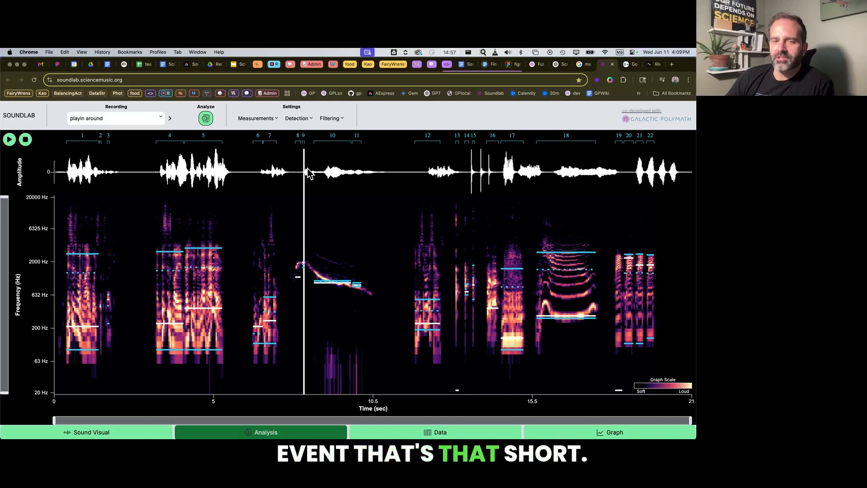
{"action": "left_click", "coordinate": [296, 244]}
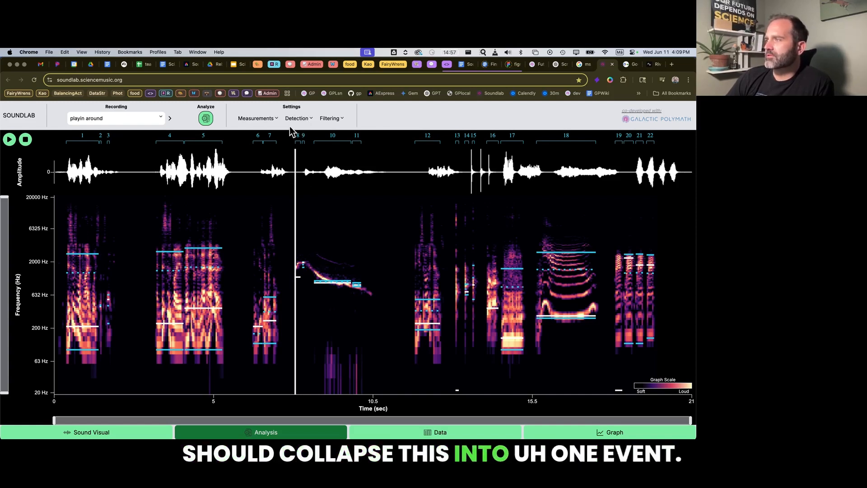
Set the minimum duration for event detection to 105 ms.
{"action": "left_click", "coordinate": [303, 120]}
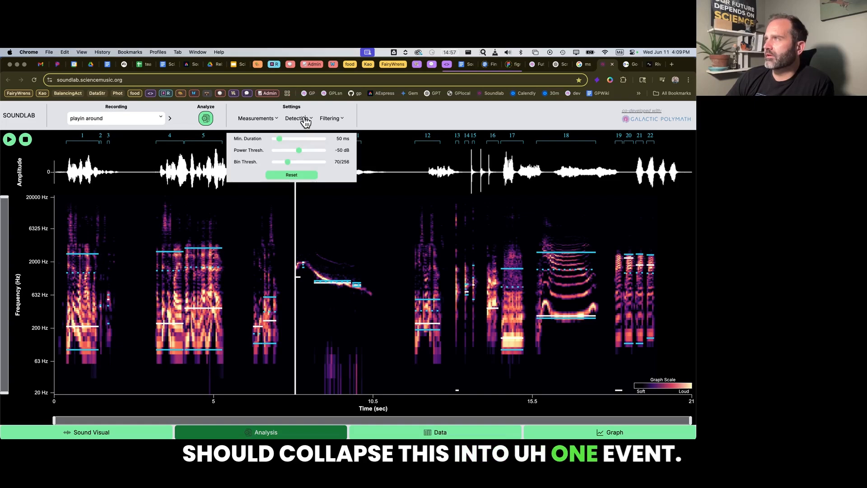
{"action": "mouse_move", "coordinate": [280, 139]}
{"action": "left_mouse_down"}
{"action": "mouse_move", "coordinate": [313, 141]}
{"action": "mouse_move", "coordinate": [285, 141]}
{"action": "left_mouse_up"}
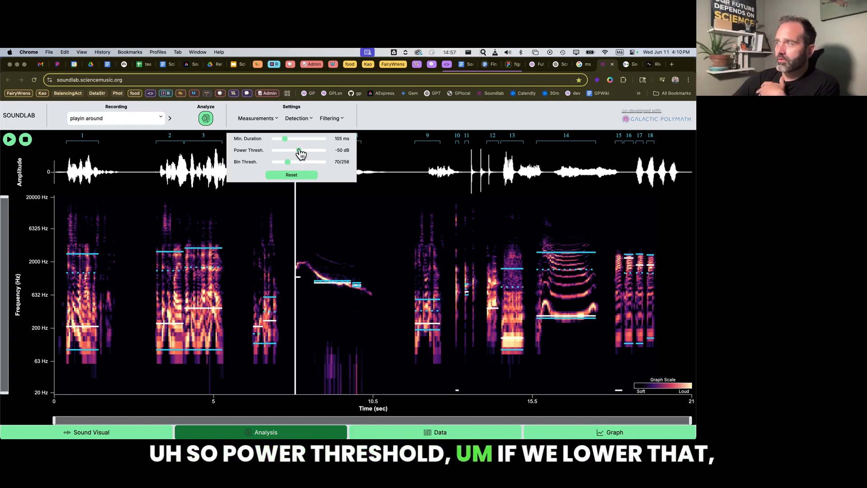
Try power thresholds of -100 dB and -79 dB for event detection in the "playin around" recording and settle on -89 dB.
{"action": "left_click_drag", "start_coordinate": [299, 152], "coordinate": [265, 153]}
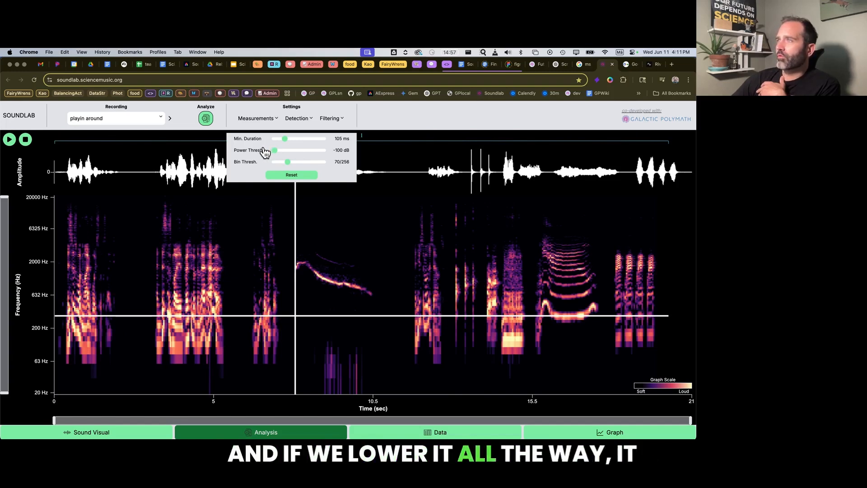
{"action": "left_click", "coordinate": [360, 225]}
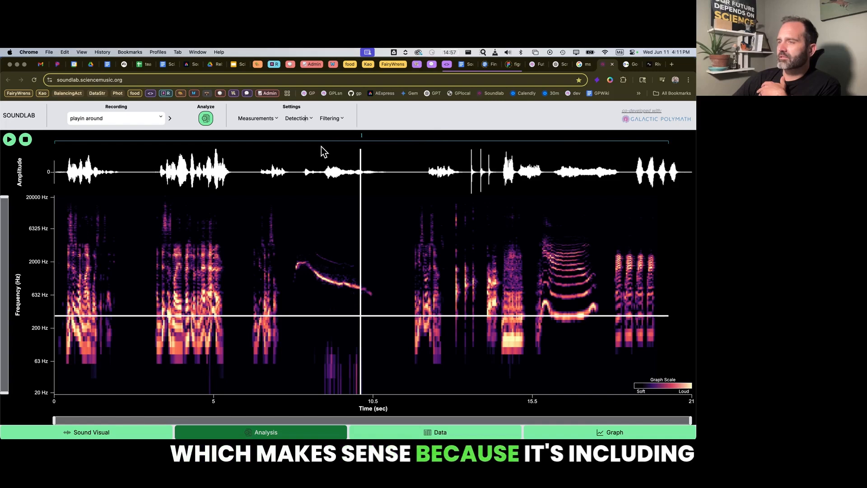
{"action": "left_click", "coordinate": [297, 119]}
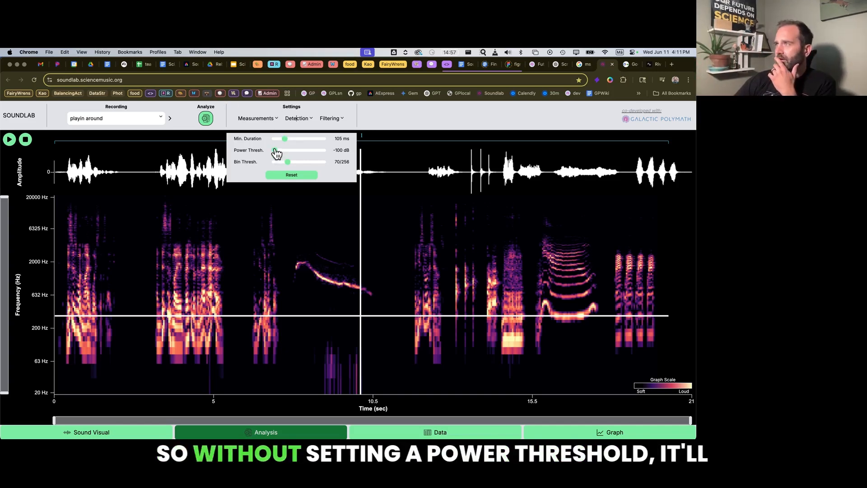
{"action": "mouse_move", "coordinate": [275, 151]}
{"action": "left_mouse_down"}
{"action": "mouse_move", "coordinate": [294, 155]}
{"action": "mouse_move", "coordinate": [285, 155]}
{"action": "left_mouse_up"}
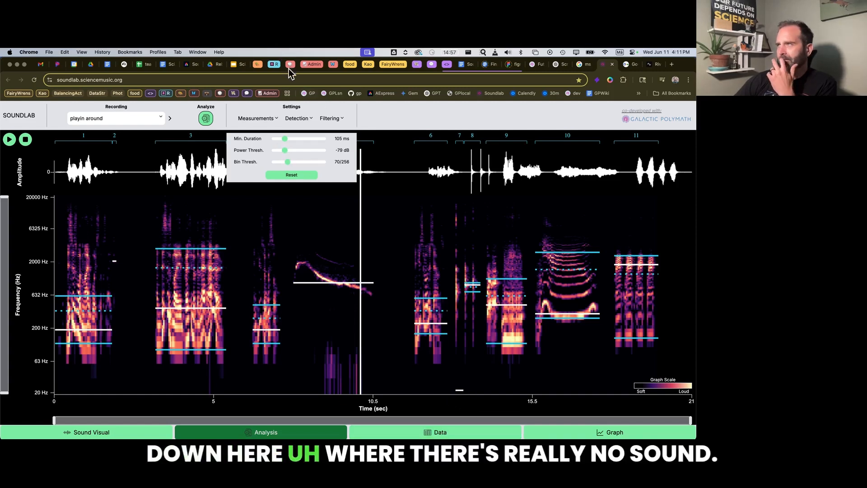
{"action": "mouse_move", "coordinate": [285, 150]}
{"action": "left_mouse_down"}
{"action": "mouse_move", "coordinate": [295, 153]}
{"action": "mouse_move", "coordinate": [281, 152]}
{"action": "left_mouse_up"}
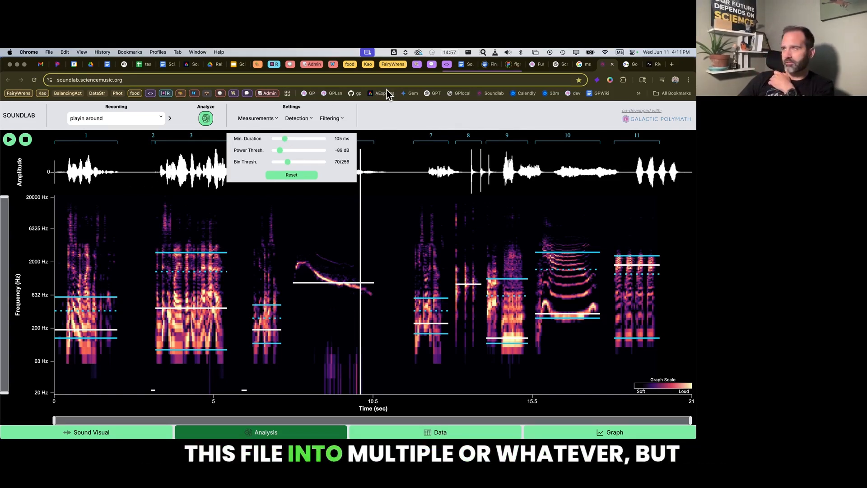
{"action": "left_click", "coordinate": [375, 222]}
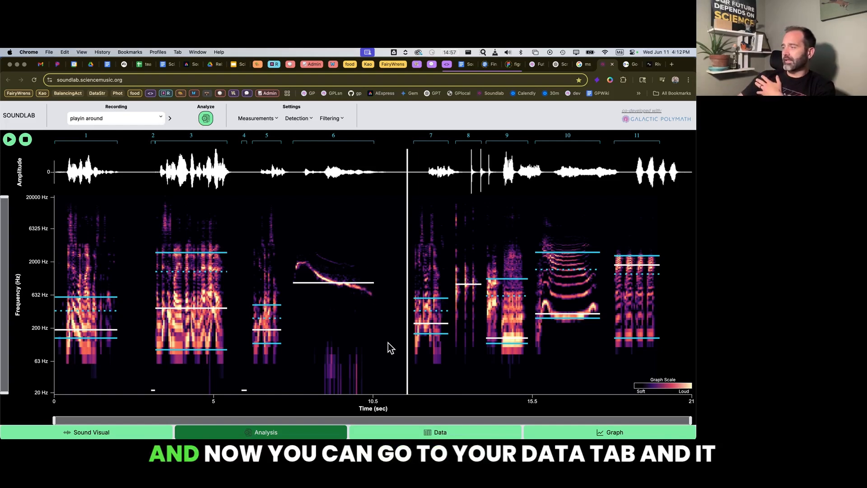
Download all the combined data and view the annotated spectrogram of the "playin around" recording.
{"action": "left_click", "coordinate": [457, 431]}
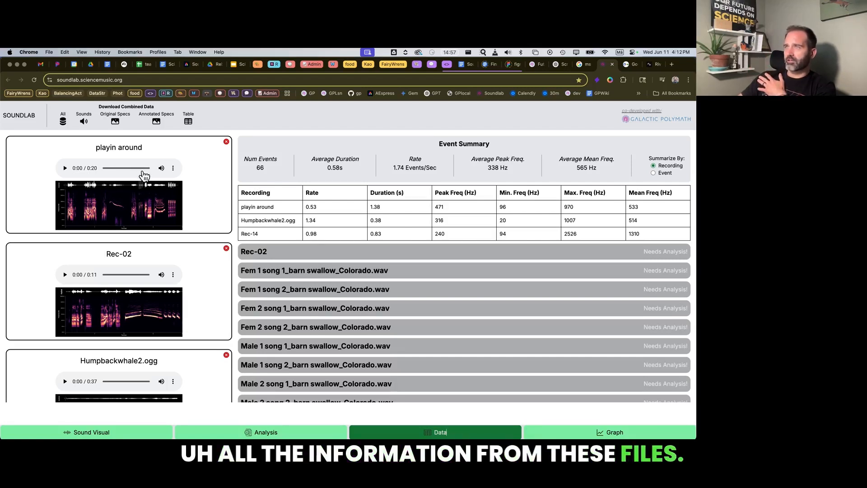
{"action": "left_click", "coordinate": [63, 122]}
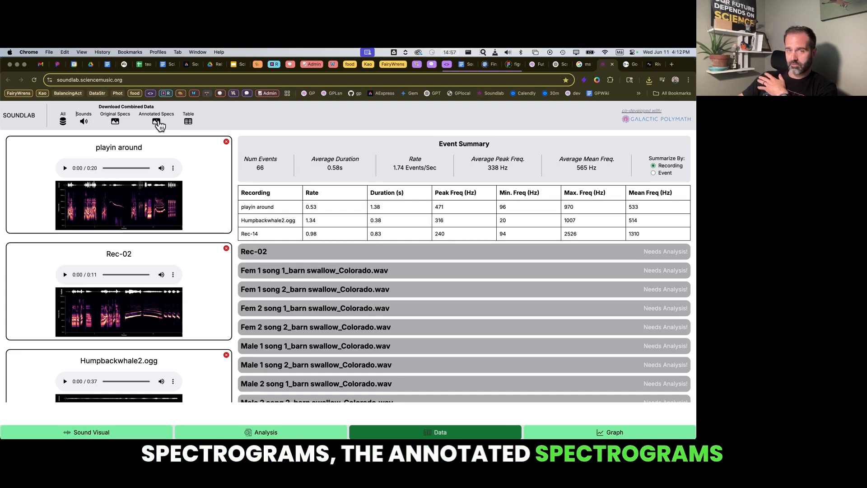
{"action": "left_click", "coordinate": [266, 431]}
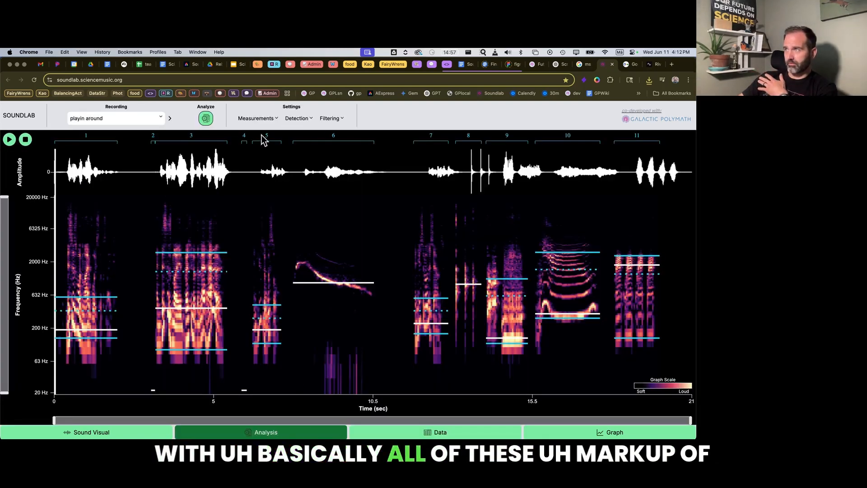
{"action": "left_click", "coordinate": [458, 434]}
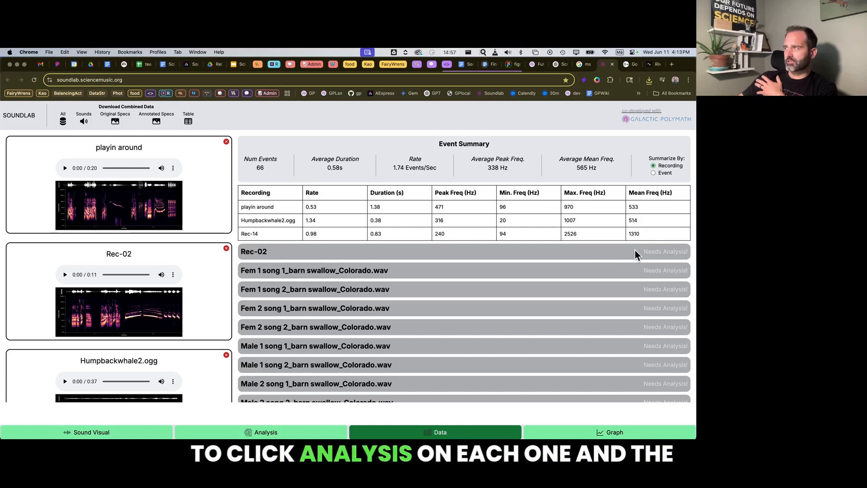
Load the Rec-02 recording for analysis and run the automatic sound analysis on it.
{"action": "left_click", "coordinate": [306, 433]}
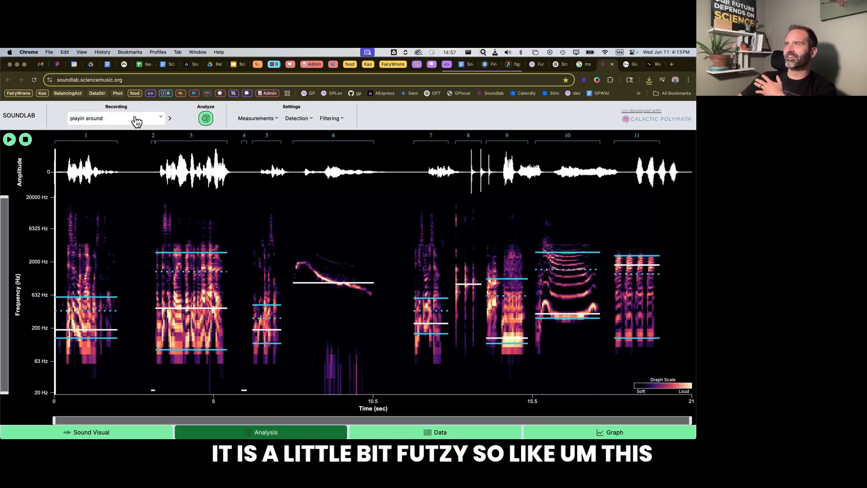
{"action": "left_click", "coordinate": [171, 120]}
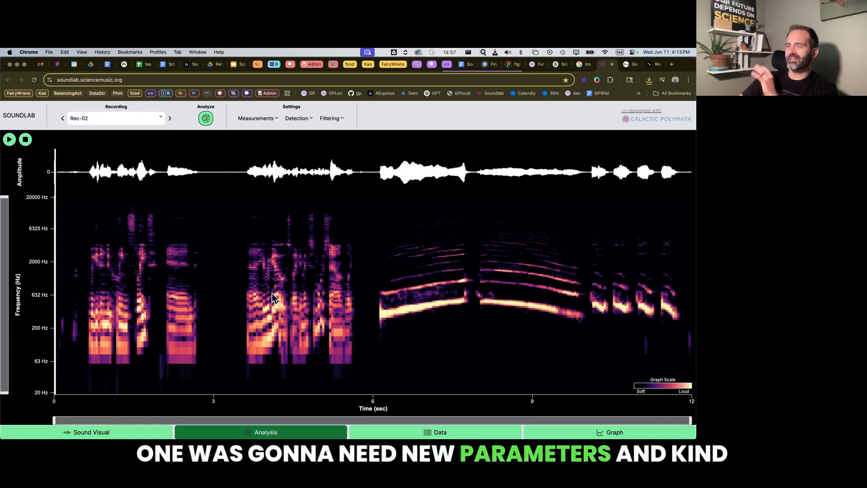
{"action": "left_click", "coordinate": [206, 119]}
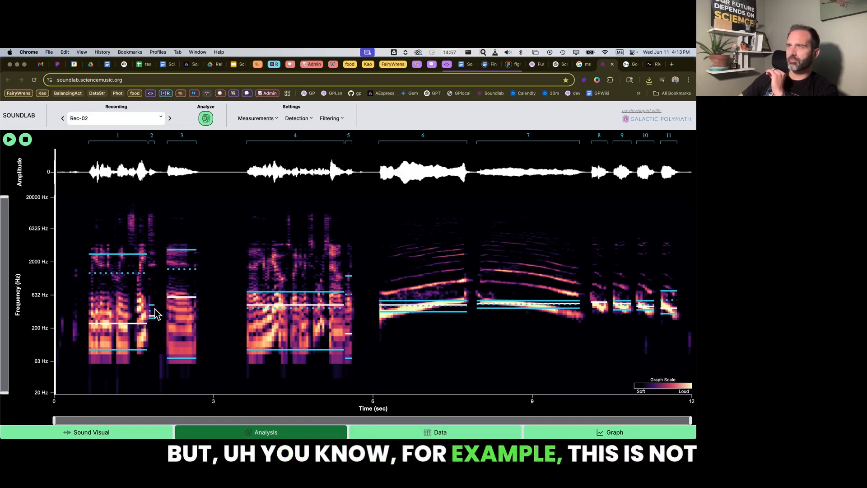
Play the opening of Rec-02 from just before event 1 up to event 3.
{"action": "left_click", "coordinate": [80, 281]}
{"action": "key", "text": "space"}
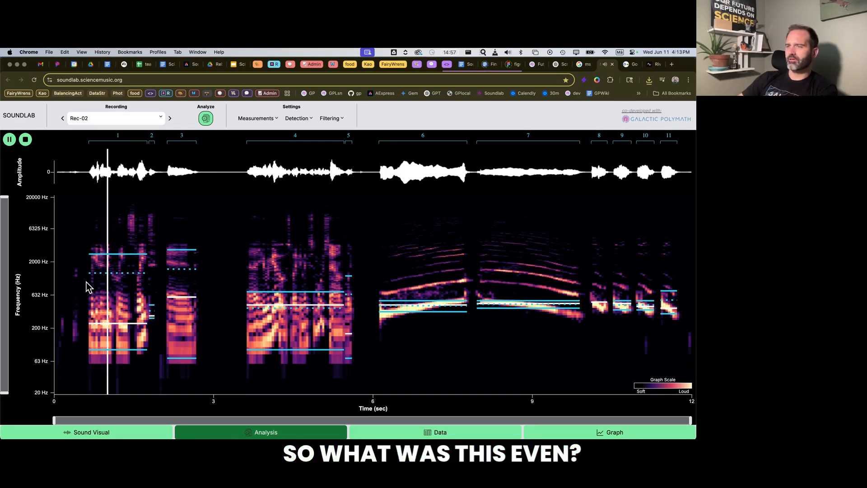
{"action": "key", "text": "space"}
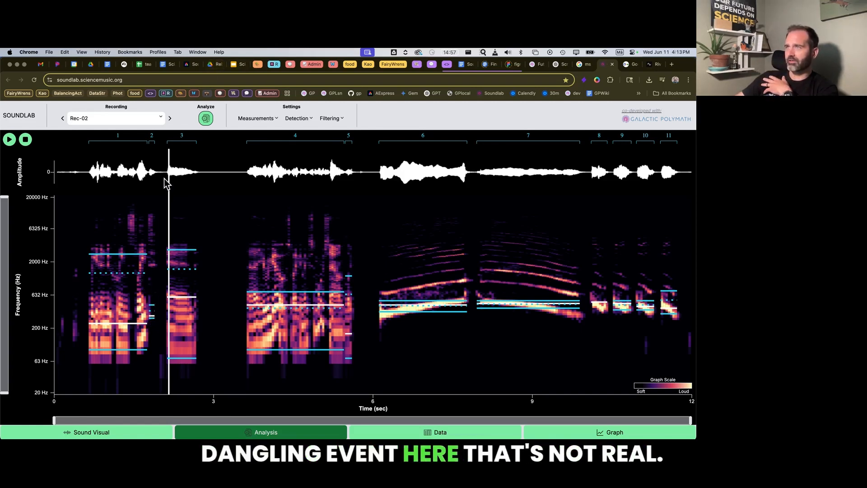
Set Rec-02's detection power threshold to -61 dB and minimum duration to 111 ms, and play the recording from just before its first event.
{"action": "left_click", "coordinate": [300, 122]}
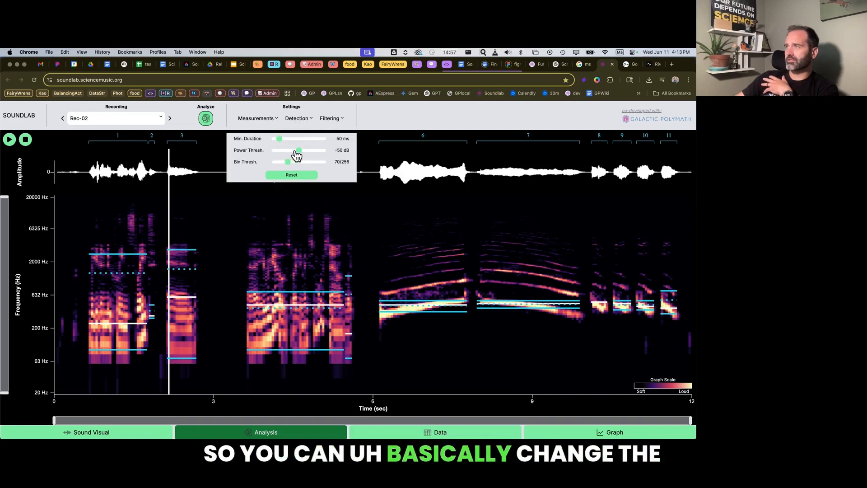
{"action": "left_click_drag", "start_coordinate": [300, 155], "coordinate": [295, 156]}
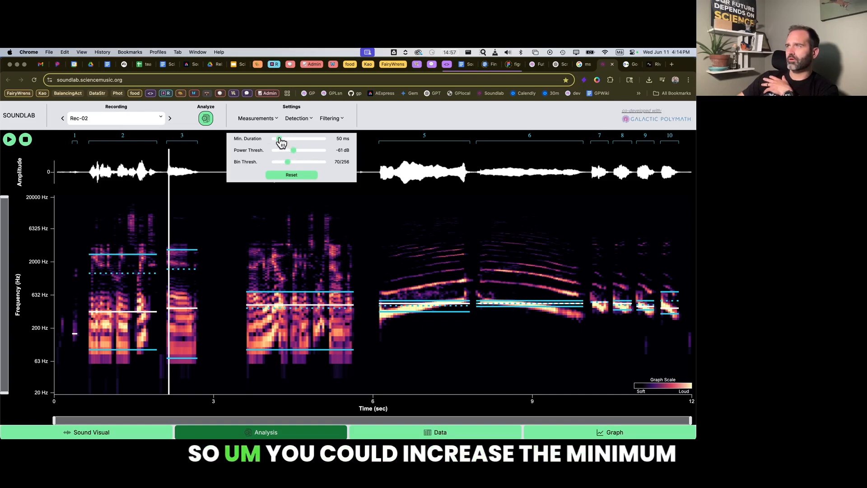
{"action": "left_click_drag", "start_coordinate": [280, 142], "coordinate": [286, 144]}
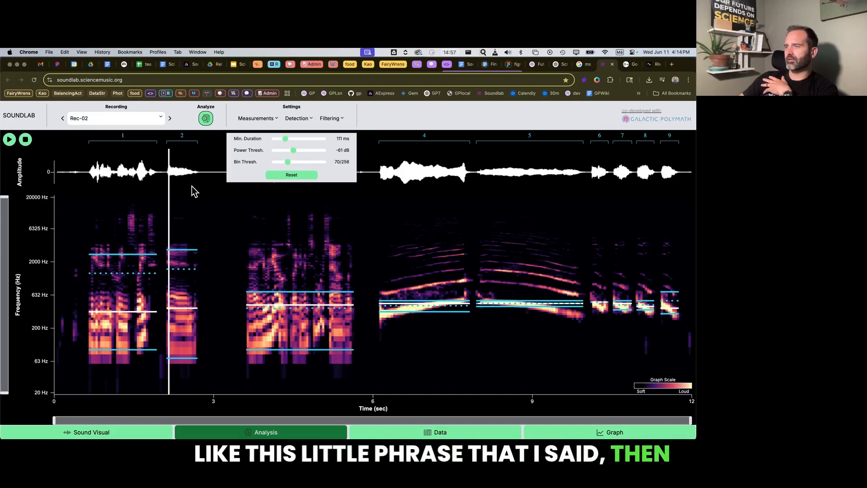
{"action": "left_click", "coordinate": [292, 253]}
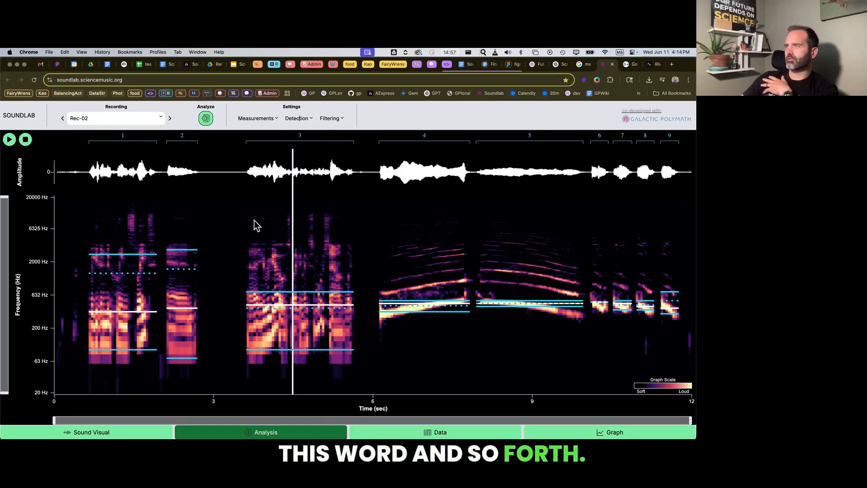
{"action": "left_click", "coordinate": [84, 239]}
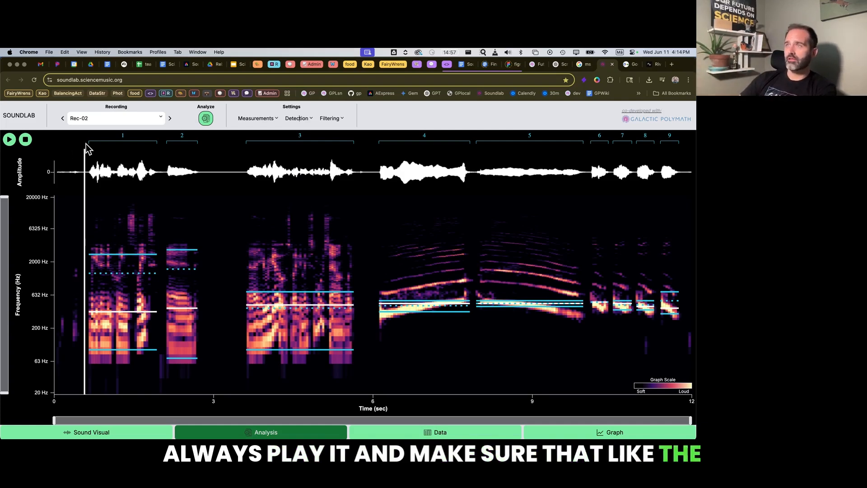
{"action": "key", "text": "space"}
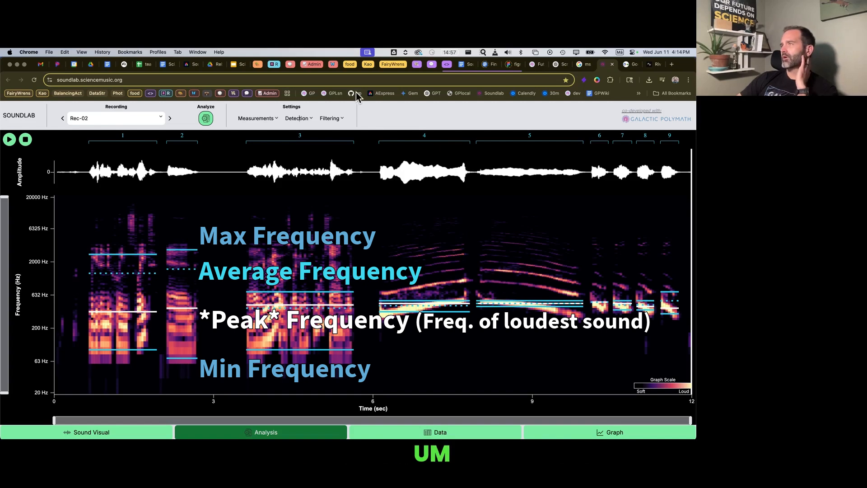
Lower the bin threshold for event detection in Rec-02 to 22/256.
{"action": "left_click", "coordinate": [331, 119]}
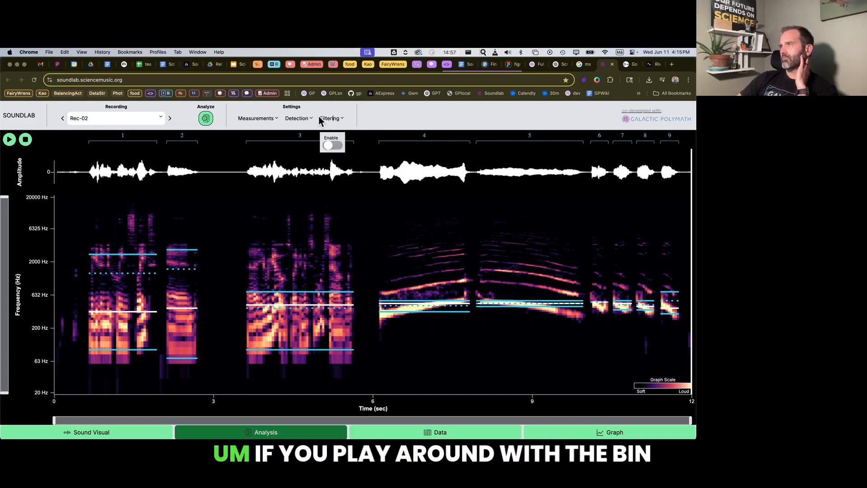
{"action": "left_click", "coordinate": [307, 118]}
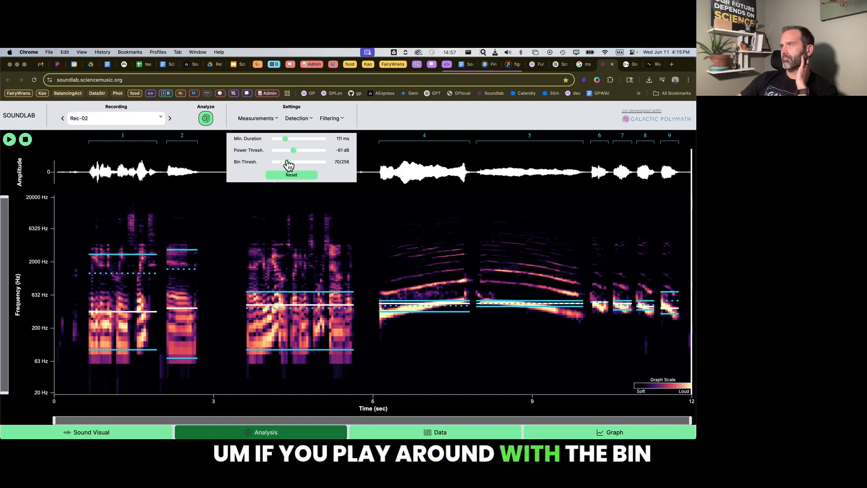
{"action": "left_click_drag", "start_coordinate": [288, 162], "coordinate": [279, 161]}
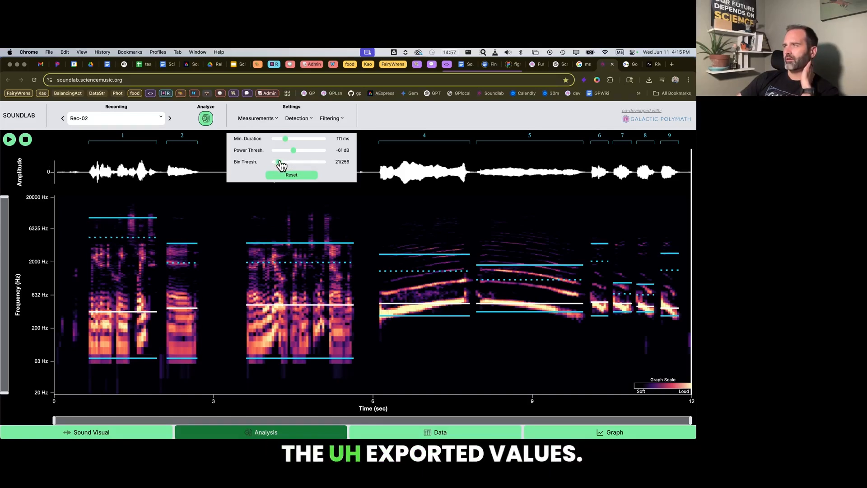
{"action": "mouse_move", "coordinate": [280, 164]}
{"action": "left_mouse_down"}
{"action": "mouse_move", "coordinate": [303, 168]}
{"action": "mouse_move", "coordinate": [281, 169]}
{"action": "left_mouse_up"}
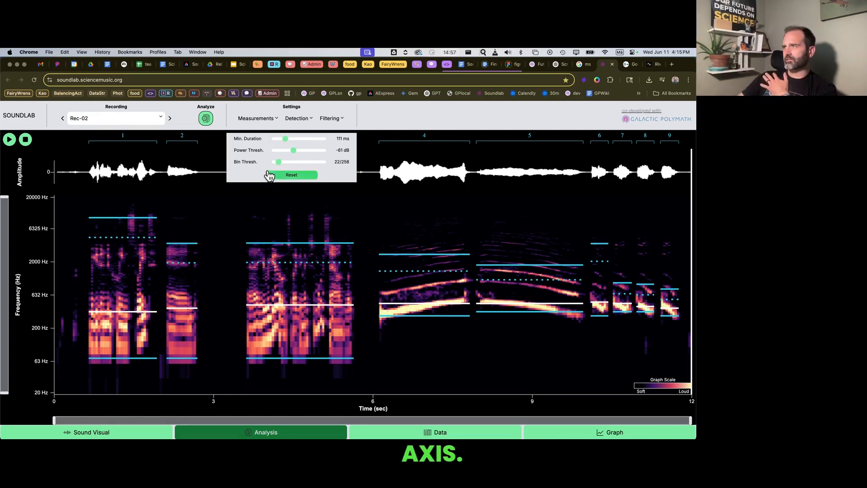
{"action": "left_click", "coordinate": [403, 209]}
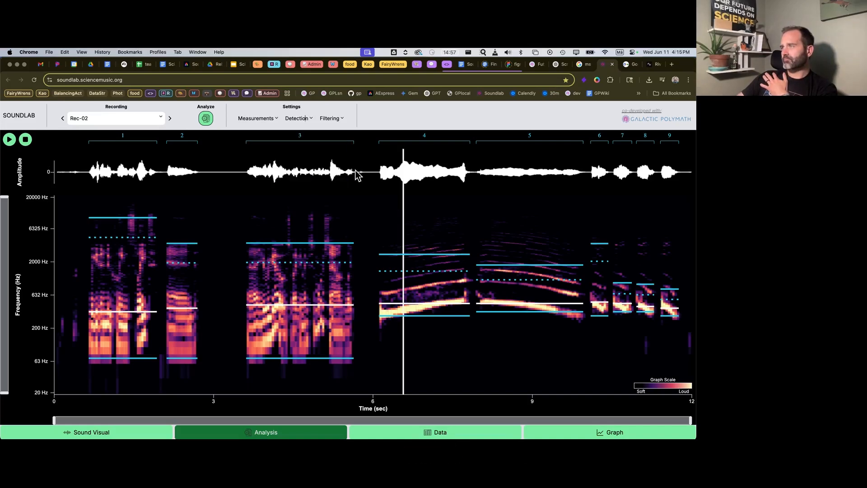
Review the event summary table of the analyzed recordings and browse the list of recordings in the data view.
{"action": "left_click", "coordinate": [436, 433]}
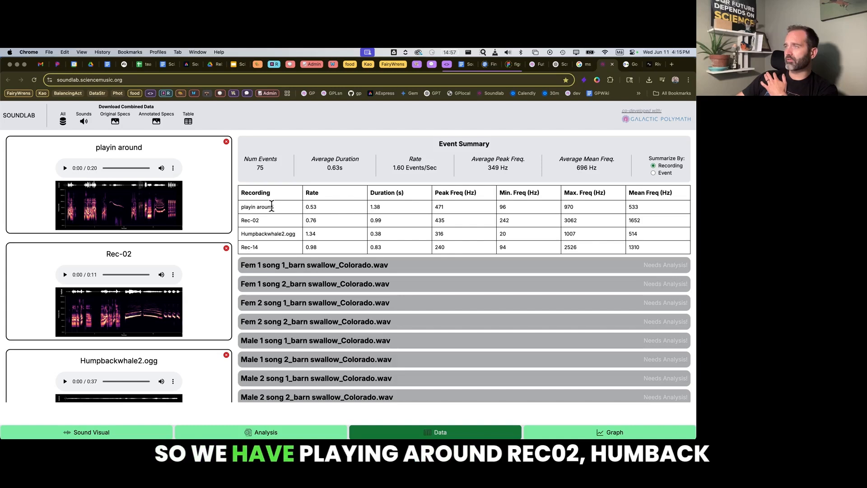
{"action": "left_click_drag", "start_coordinate": [274, 207], "coordinate": [249, 207]}
{"action": "left_click", "coordinate": [267, 220]}
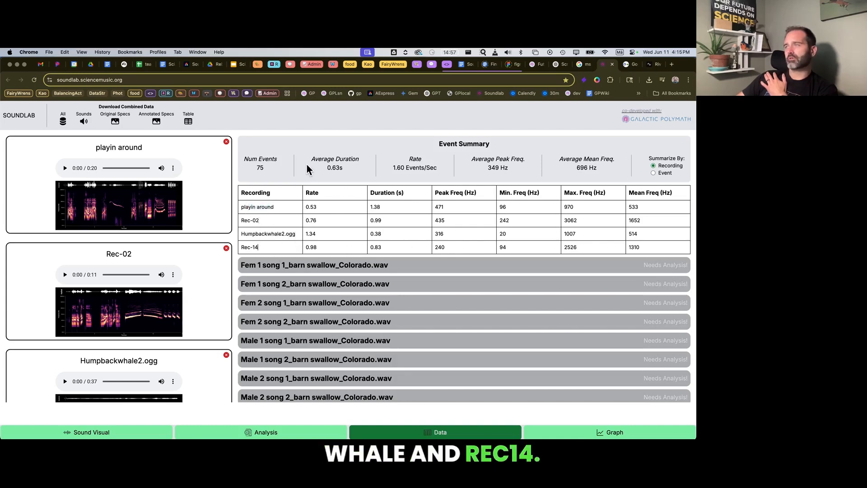
{"action": "scroll", "coordinate": [202, 283], "scroll_direction": "down", "scroll_amount": 5}
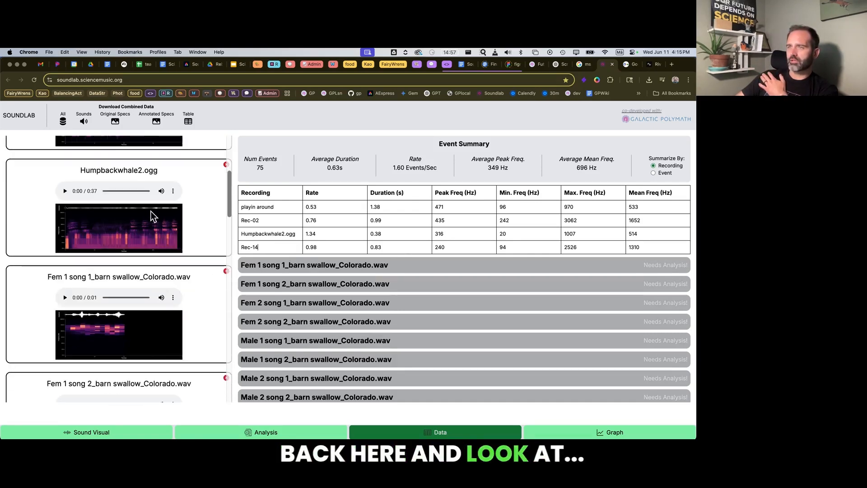
{"action": "scroll", "coordinate": [115, 287], "scroll_direction": "down", "scroll_amount": 4}
{"action": "scroll", "coordinate": [115, 285], "scroll_direction": "up", "scroll_amount": 10}
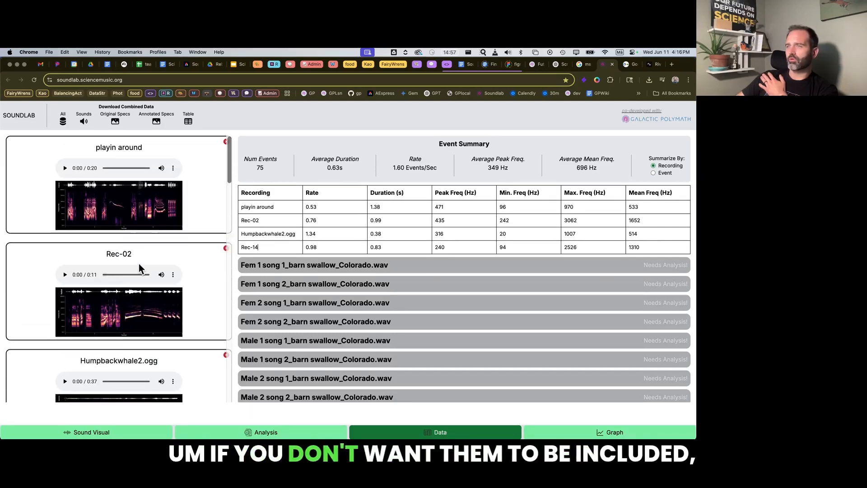
Delete all the barn swallow song recordings, from Fem 1 song 1 through Male 2 song 2, from the data set.
{"action": "scroll", "coordinate": [139, 319], "scroll_direction": "down", "scroll_amount": 4}
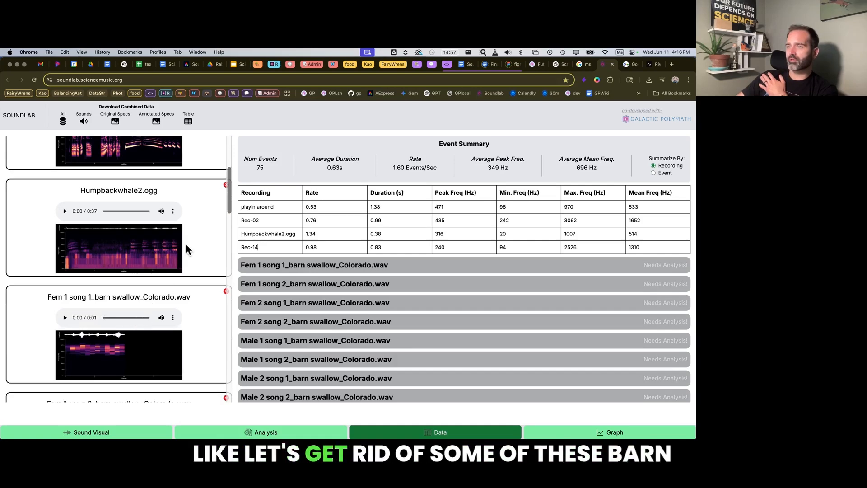
{"action": "scroll", "coordinate": [207, 265], "scroll_direction": "down", "scroll_amount": 3}
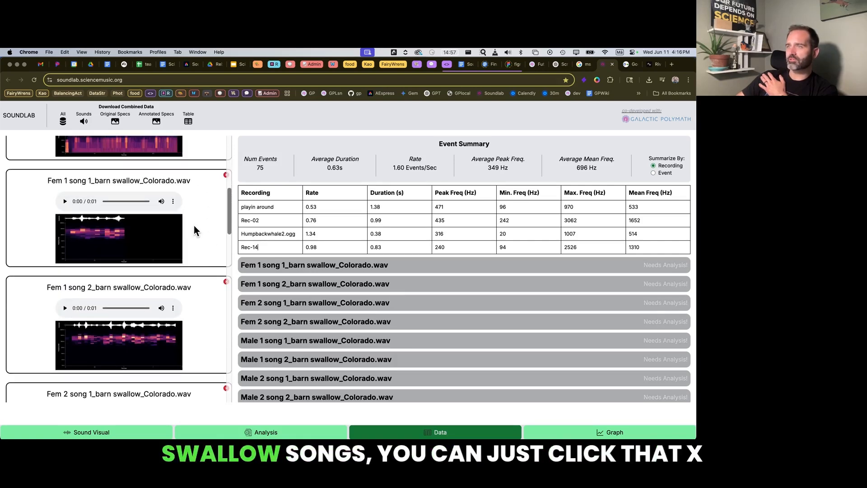
{"action": "left_click", "coordinate": [226, 175]}
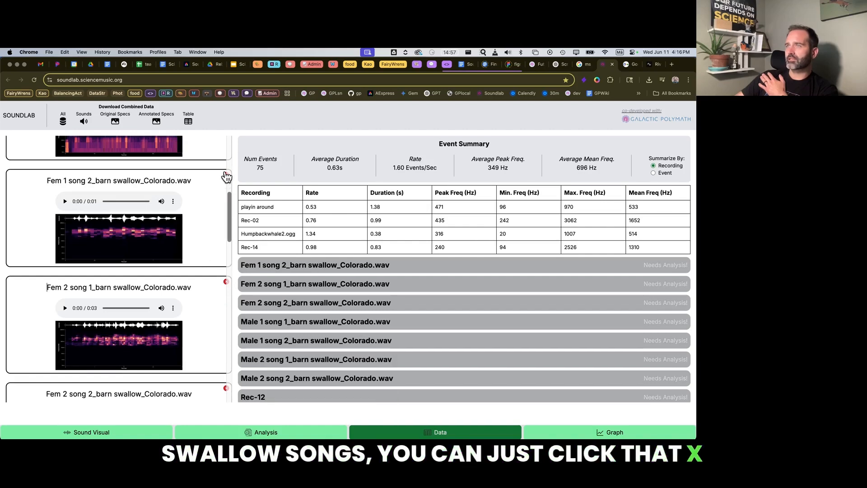
{"action": "left_click", "coordinate": [226, 176]}
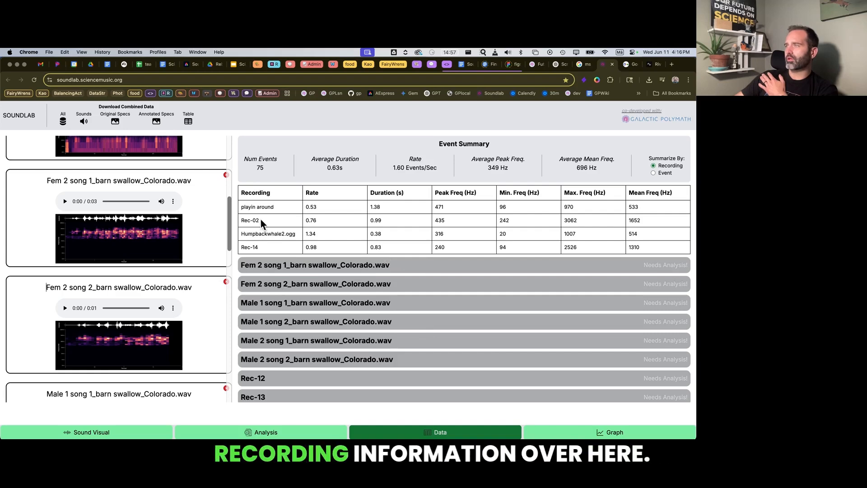
{"action": "left_click", "coordinate": [227, 176]}
{"action": "left_click", "coordinate": [227, 175]}
{"action": "left_click", "coordinate": [226, 175]}
{"action": "left_click", "coordinate": [227, 176]}
{"action": "left_click", "coordinate": [226, 176]}
{"action": "left_click", "coordinate": [226, 175]}
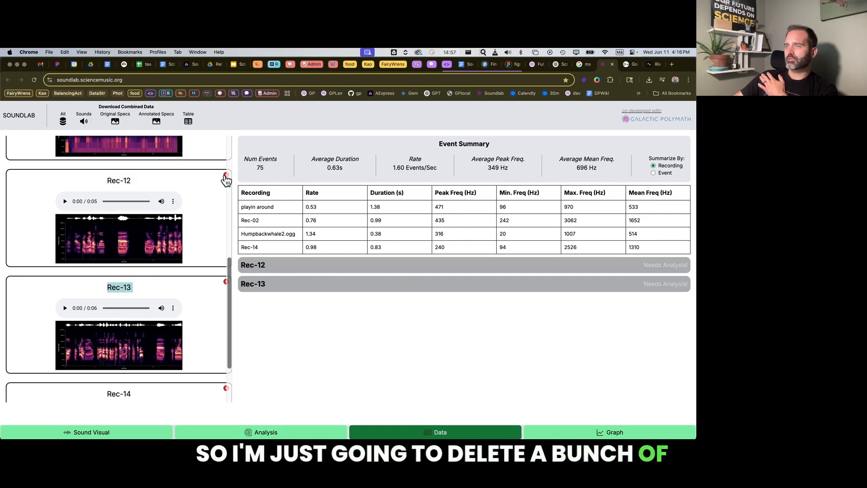
Delete the unanalyzed recordings Rec-12 and Rec-13 from the data set.
{"action": "left_click", "coordinate": [226, 175]}
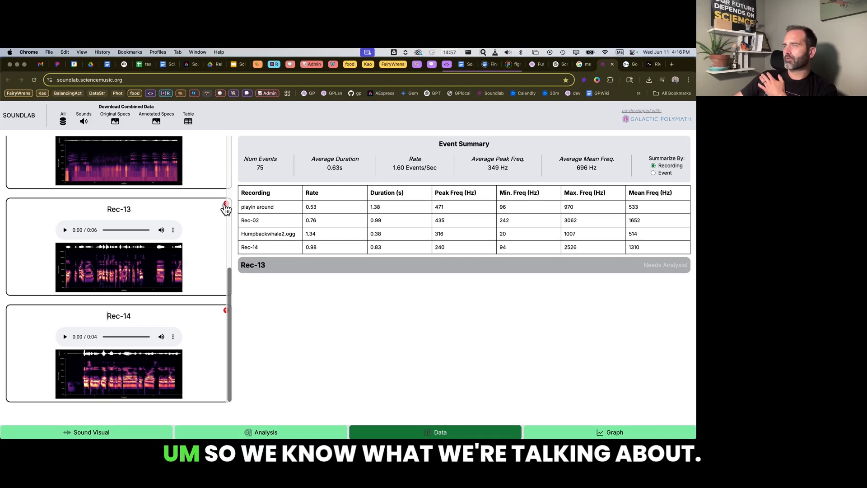
{"action": "left_click", "coordinate": [225, 204]}
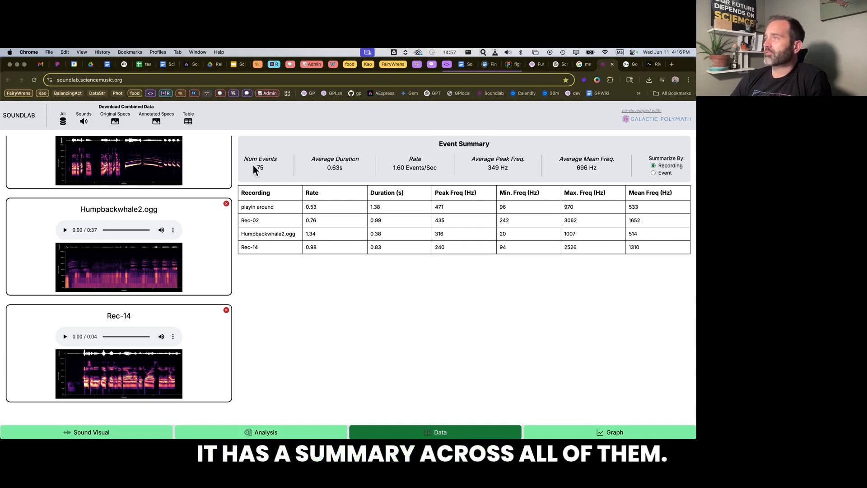
Examine the event summary's overall event count, duration, rate and frequency averages, and the same measures broken down by recording.
{"action": "left_click_drag", "start_coordinate": [269, 169], "coordinate": [254, 166]}
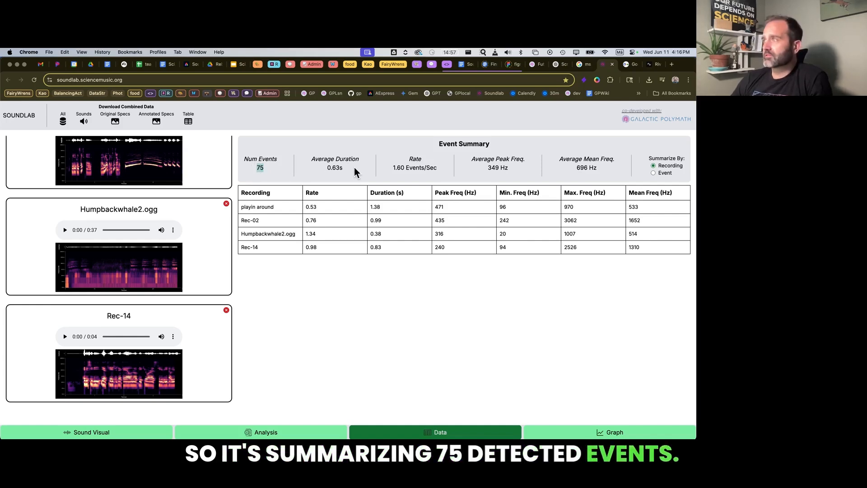
{"action": "left_click_drag", "start_coordinate": [344, 168], "coordinate": [324, 167]}
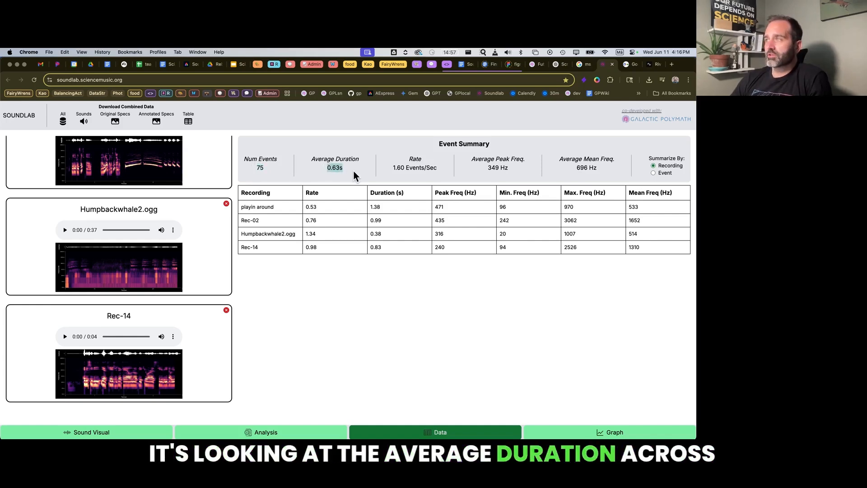
{"action": "left_click_drag", "start_coordinate": [438, 164], "coordinate": [394, 168]}
{"action": "left_click", "coordinate": [417, 169]}
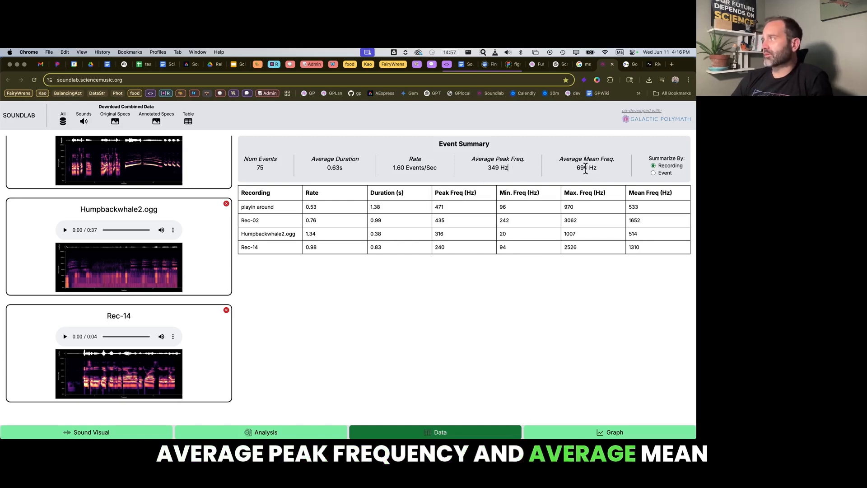
{"action": "double_click", "coordinate": [319, 209]}
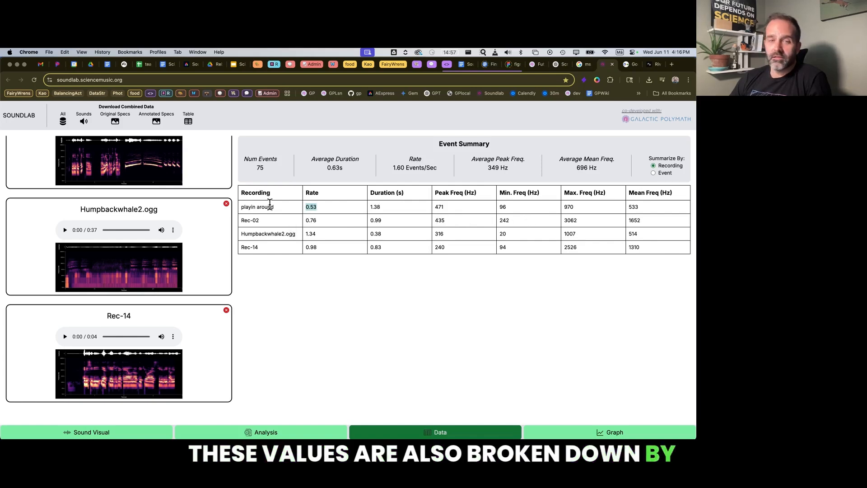
{"action": "left_click", "coordinate": [417, 203]}
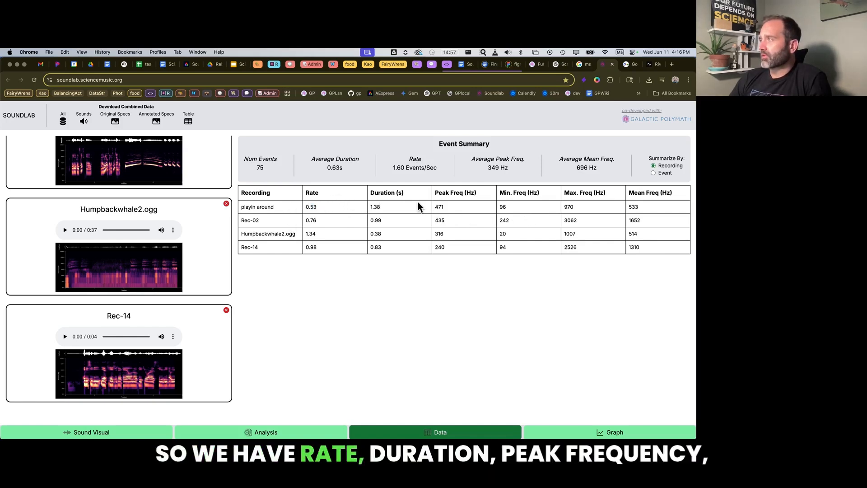
{"action": "left_click", "coordinate": [457, 209]}
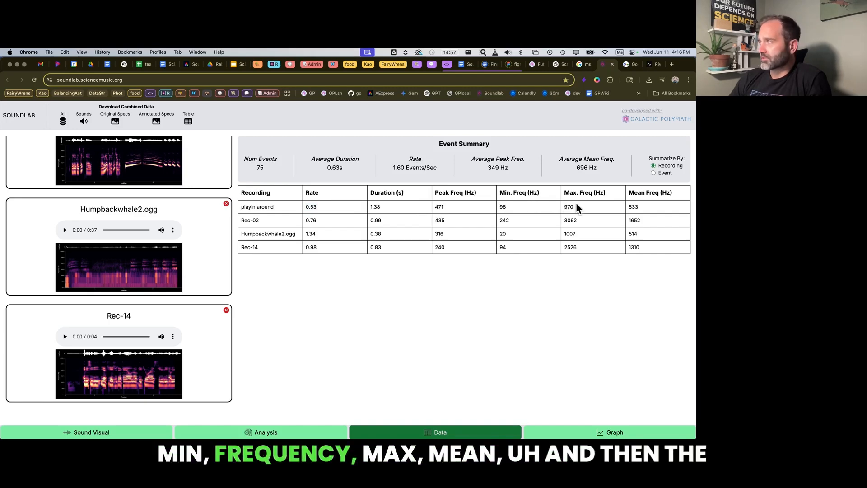
{"action": "left_click", "coordinate": [622, 209]}
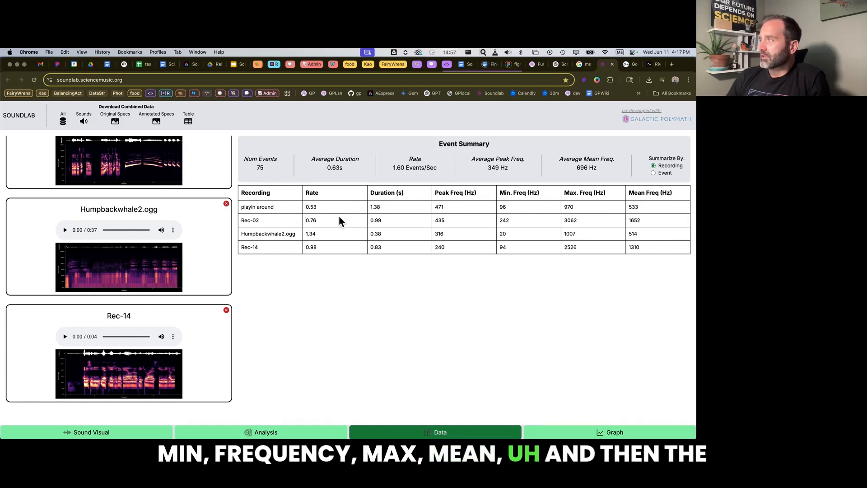
Summarize the data table by event and examine the duration and frequency values of the first "playin around" event.
{"action": "left_click", "coordinate": [654, 175]}
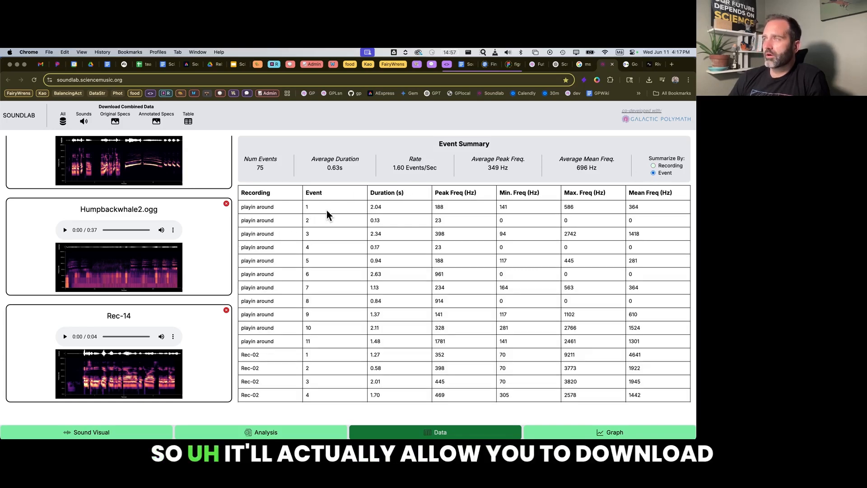
{"action": "scroll", "coordinate": [327, 210], "scroll_direction": "down", "scroll_amount": 1}
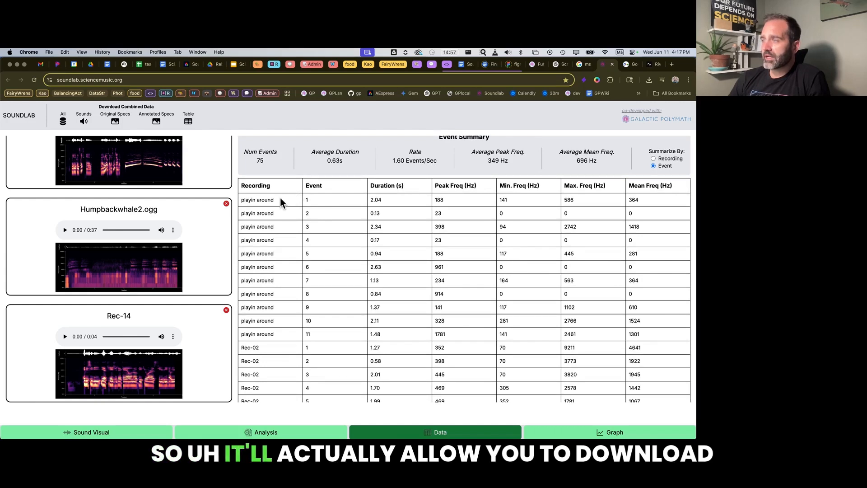
{"action": "left_click_drag", "start_coordinate": [265, 200], "coordinate": [366, 212]}
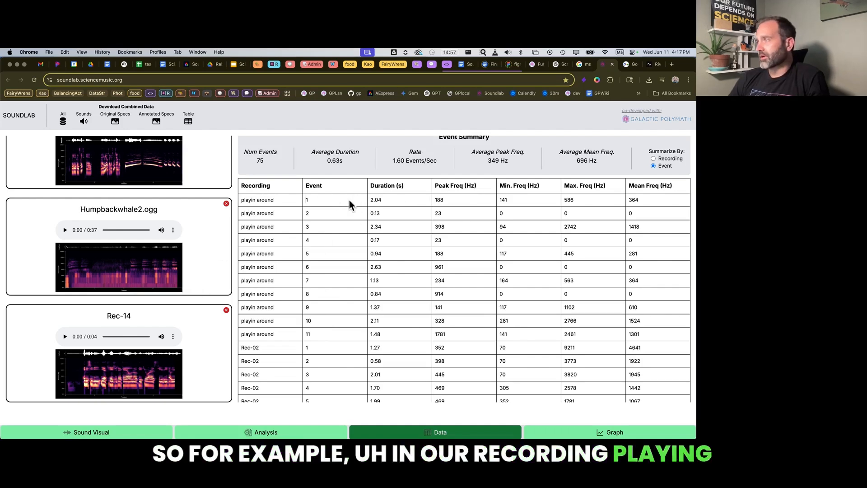
{"action": "left_click_drag", "start_coordinate": [402, 200], "coordinate": [372, 200]}
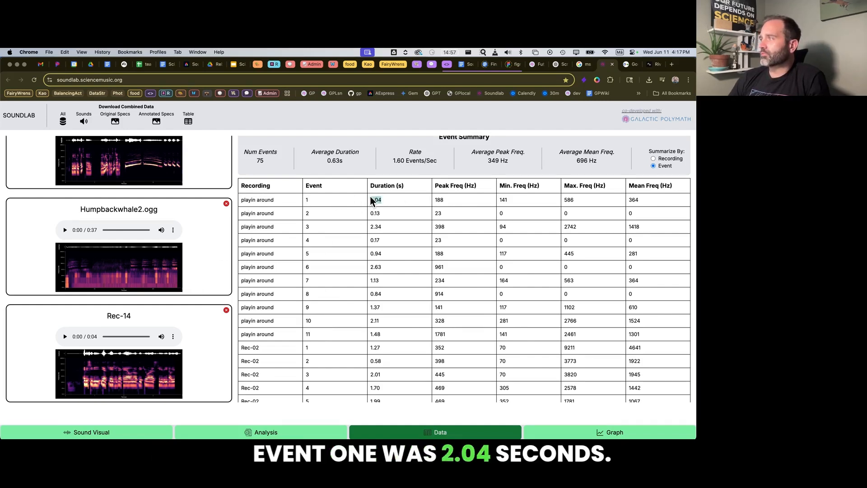
{"action": "scroll", "coordinate": [453, 200], "scroll_direction": "down", "scroll_amount": 1}
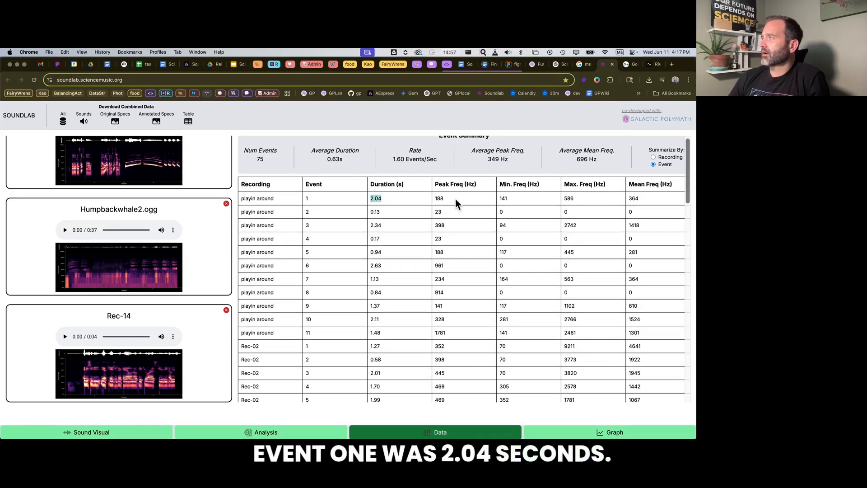
{"action": "scroll", "coordinate": [457, 204], "scroll_direction": "up", "scroll_amount": 1}
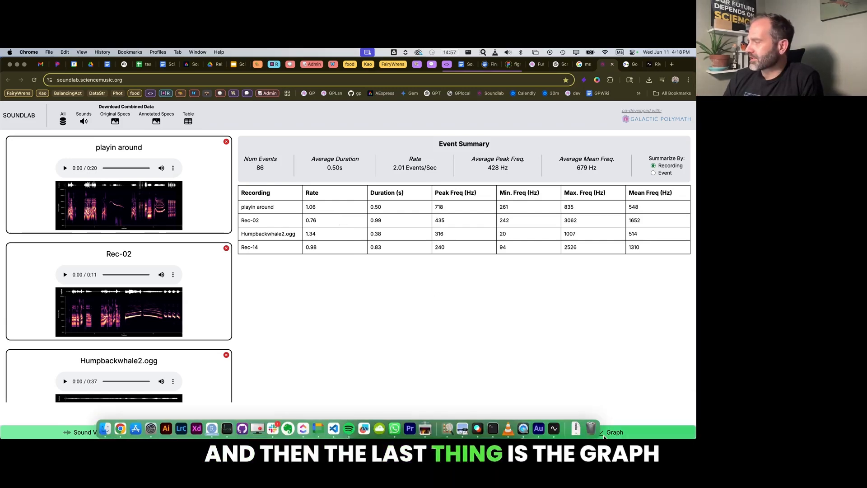
Graph the detected events with Duration on the X axis and Peak Freq on the Y axis.
{"action": "left_click", "coordinate": [605, 435]}
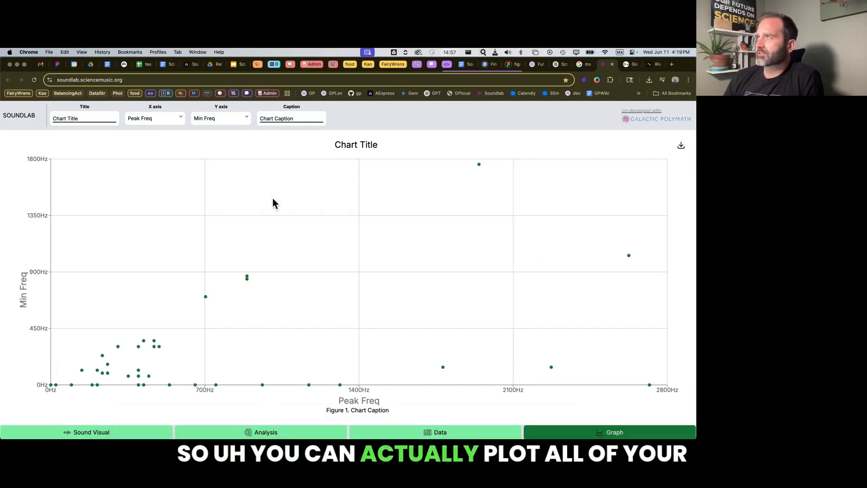
{"action": "triple_click", "coordinate": [273, 118]}
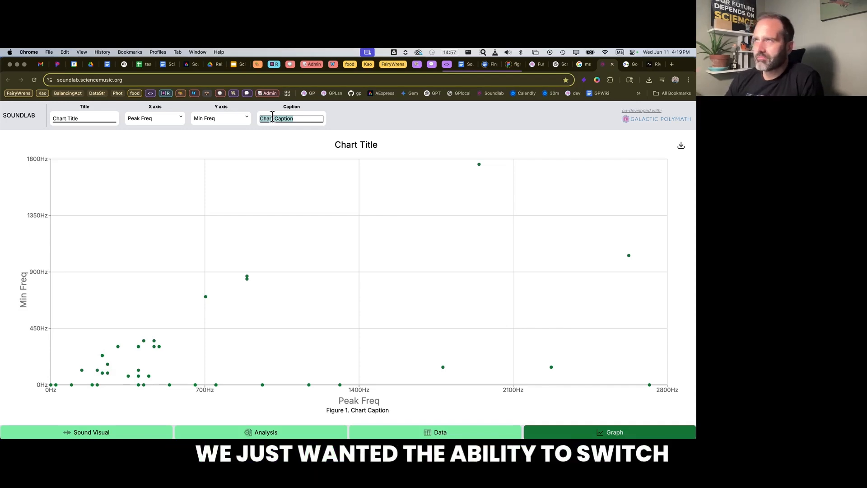
{"action": "left_click", "coordinate": [178, 120]}
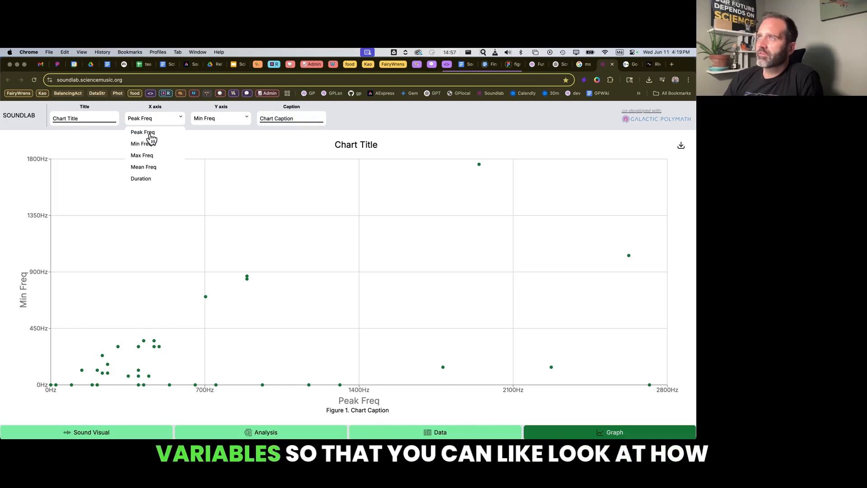
{"action": "left_click", "coordinate": [142, 179]}
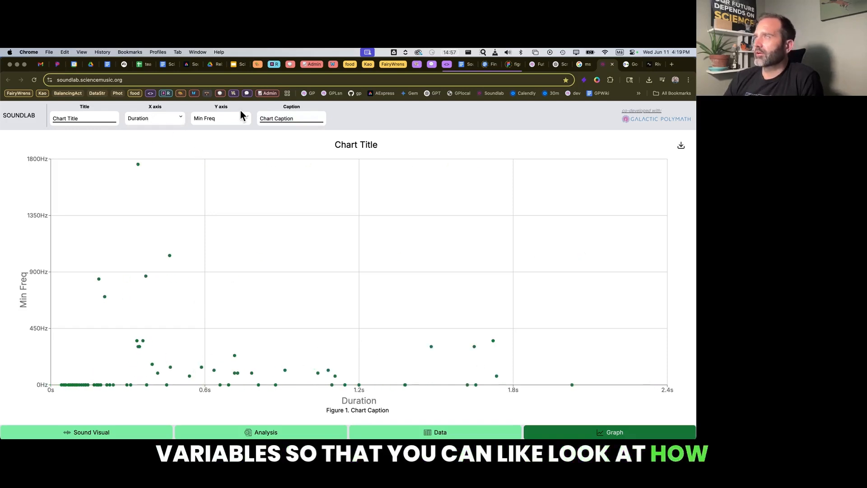
{"action": "left_click", "coordinate": [235, 122]}
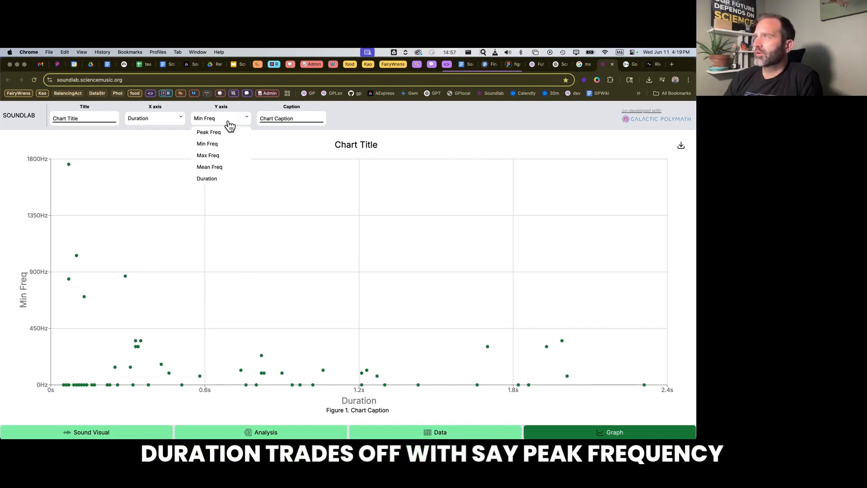
{"action": "left_click", "coordinate": [224, 133]}
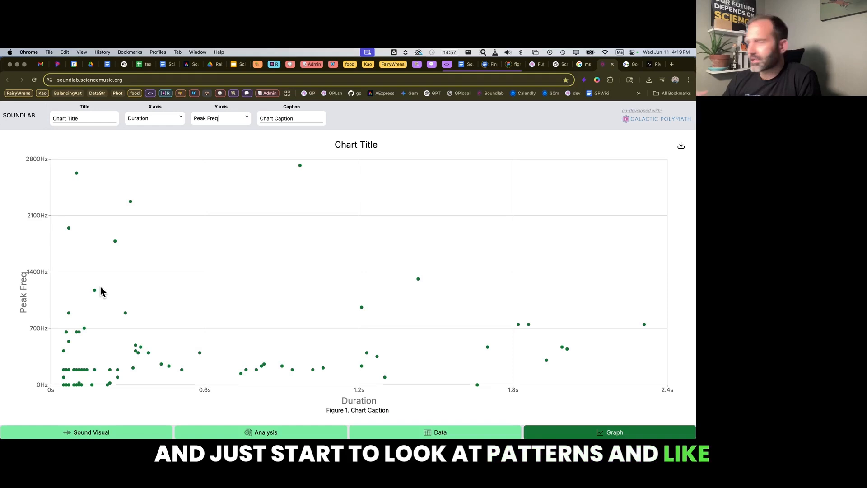
{"action": "mouse_move", "coordinate": [300, 168]}
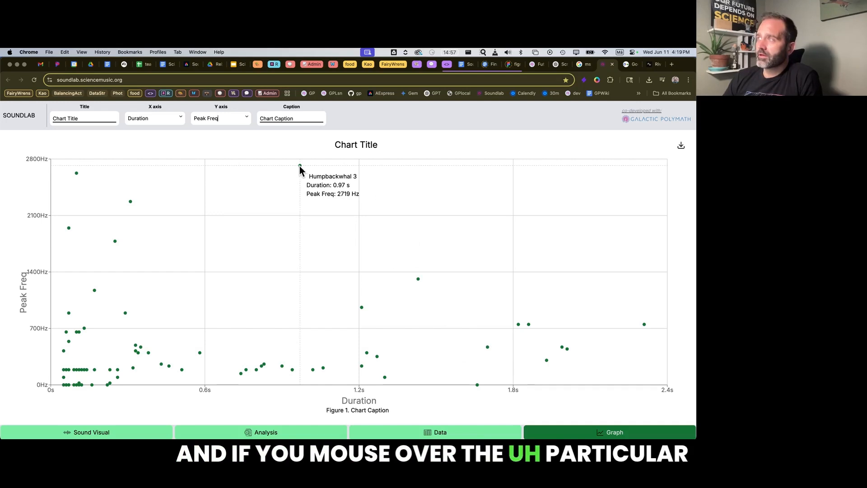
{"action": "mouse_move", "coordinate": [130, 201]}
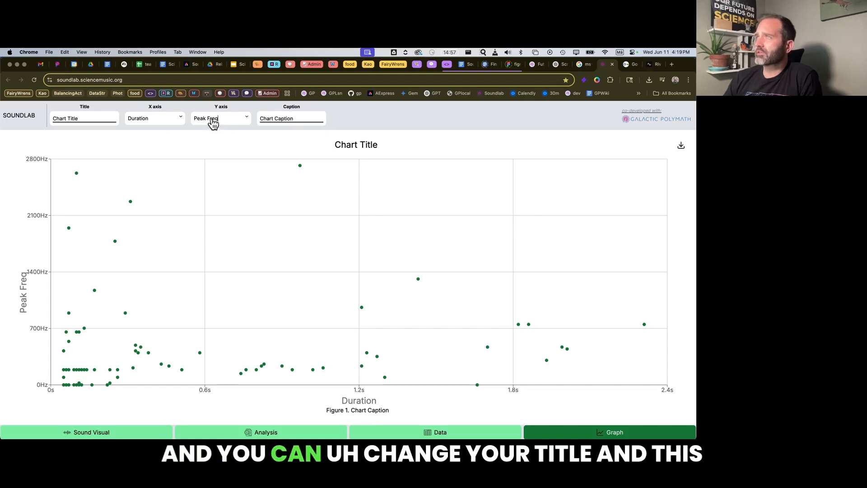
Title the chart "This is a graph" and download it as an image.
{"action": "triple_click", "coordinate": [84, 119]}
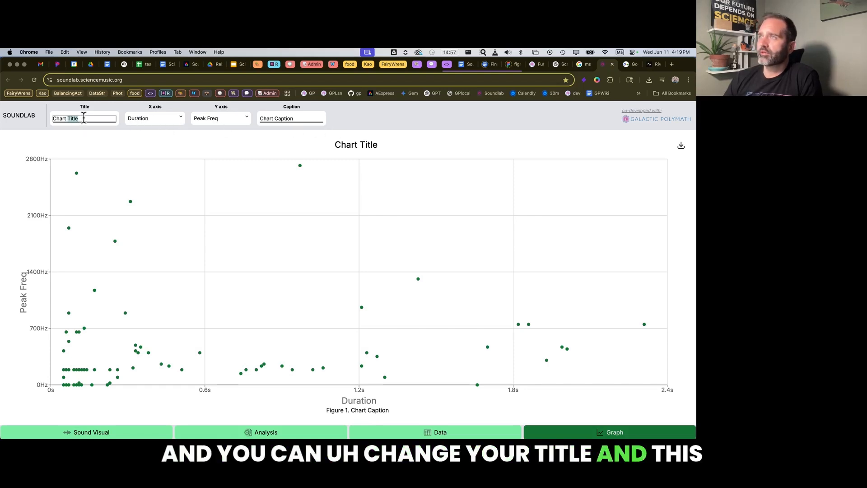
{"action": "type", "text": "This is a graph"}
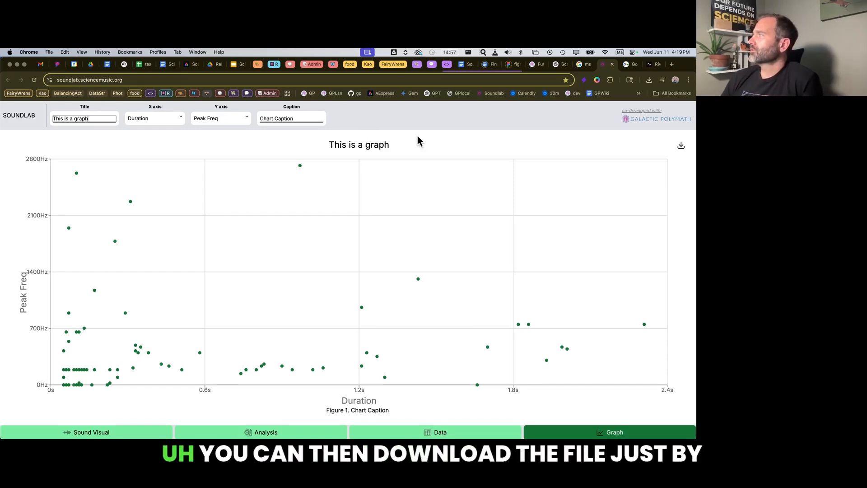
{"action": "left_click", "coordinate": [432, 136]}
{"action": "left_click", "coordinate": [684, 148]}
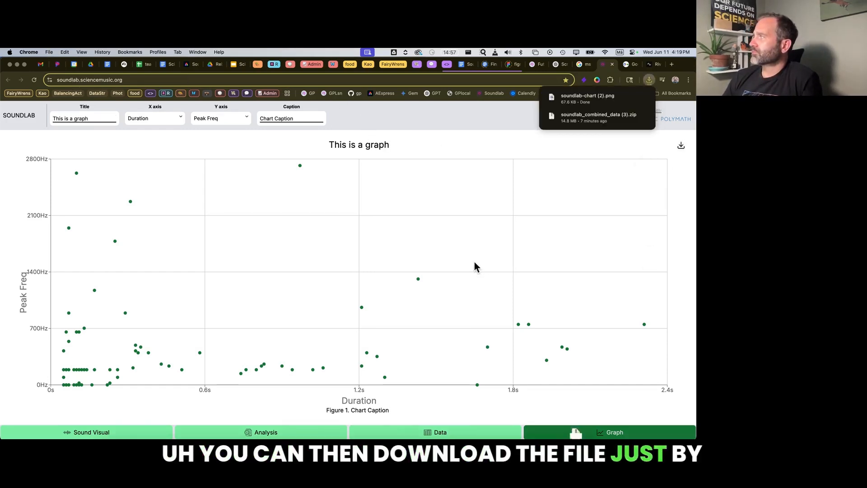